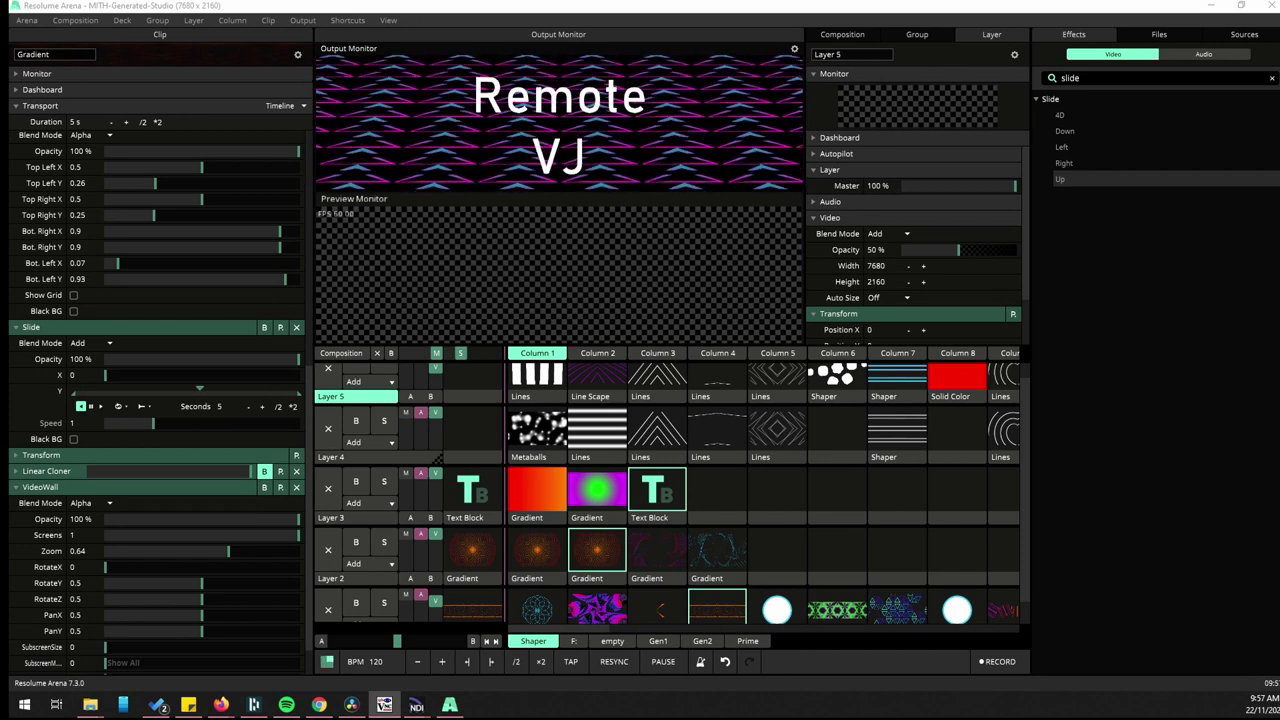
Switch to the remote machine, trigger the column 4 text block on Layer 3 and shorten its text to "Remote"
key(alt+Tab)
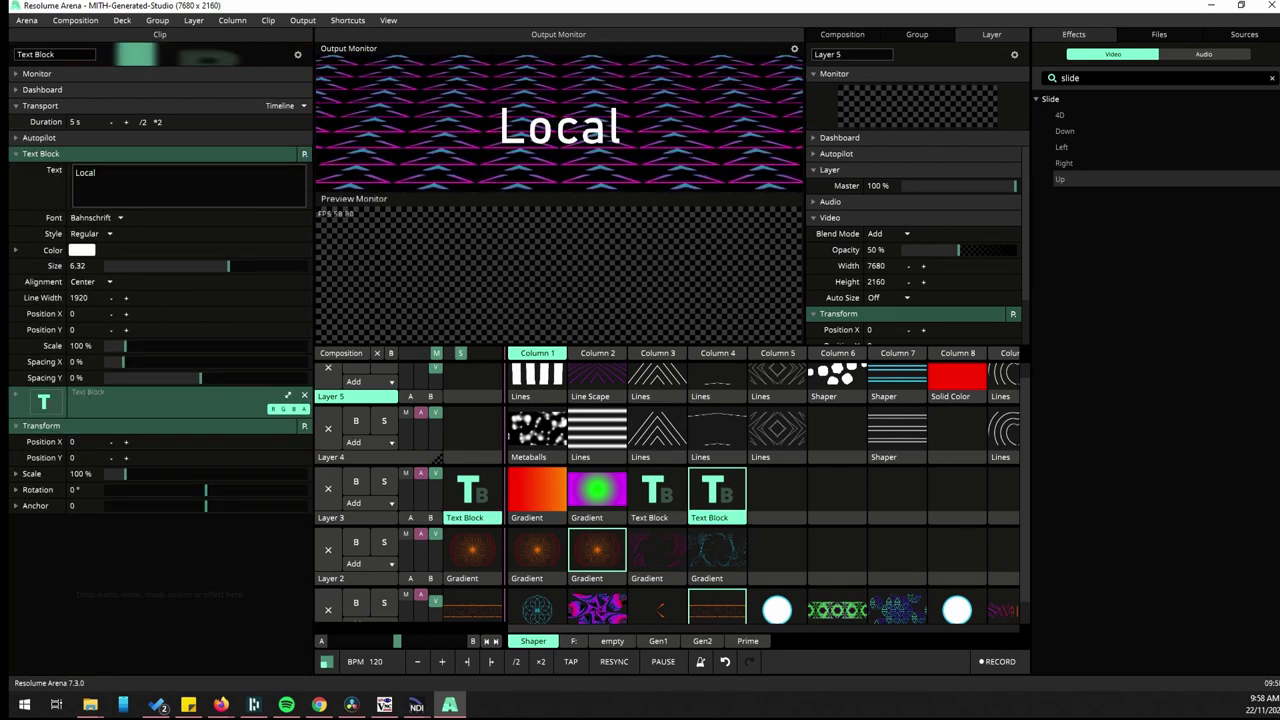
key(alt+Tab)
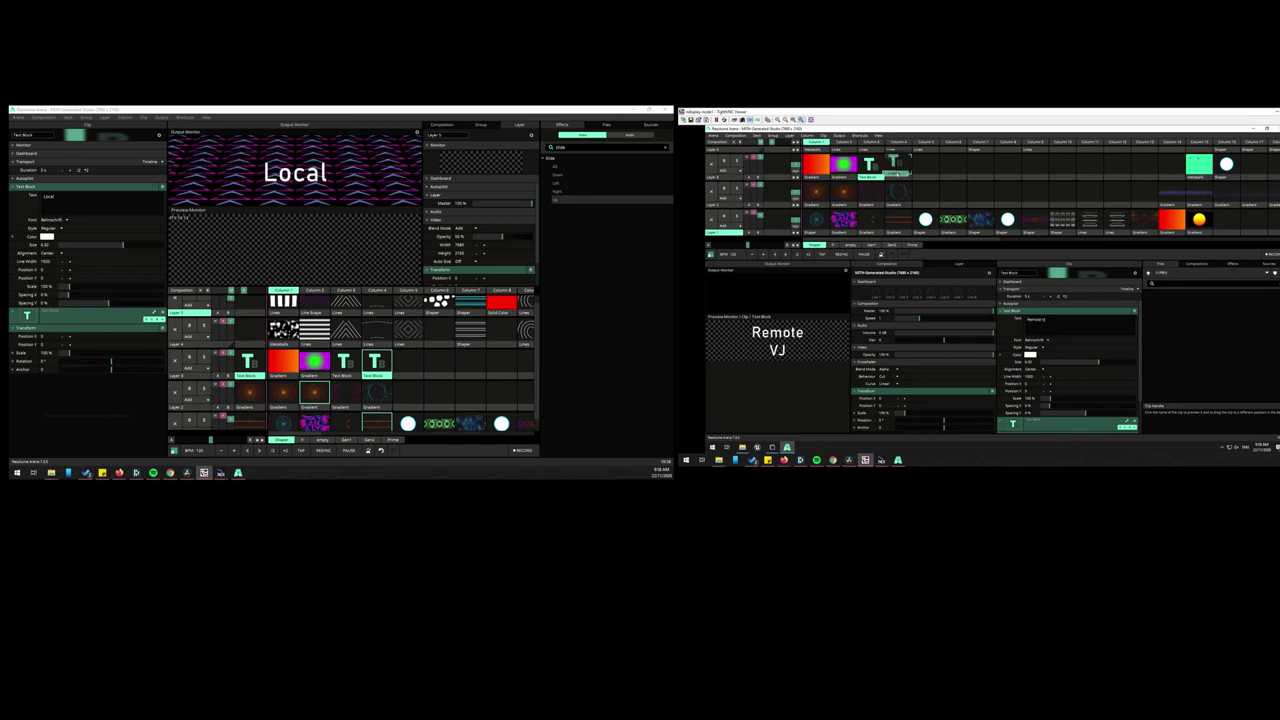
click(897, 165)
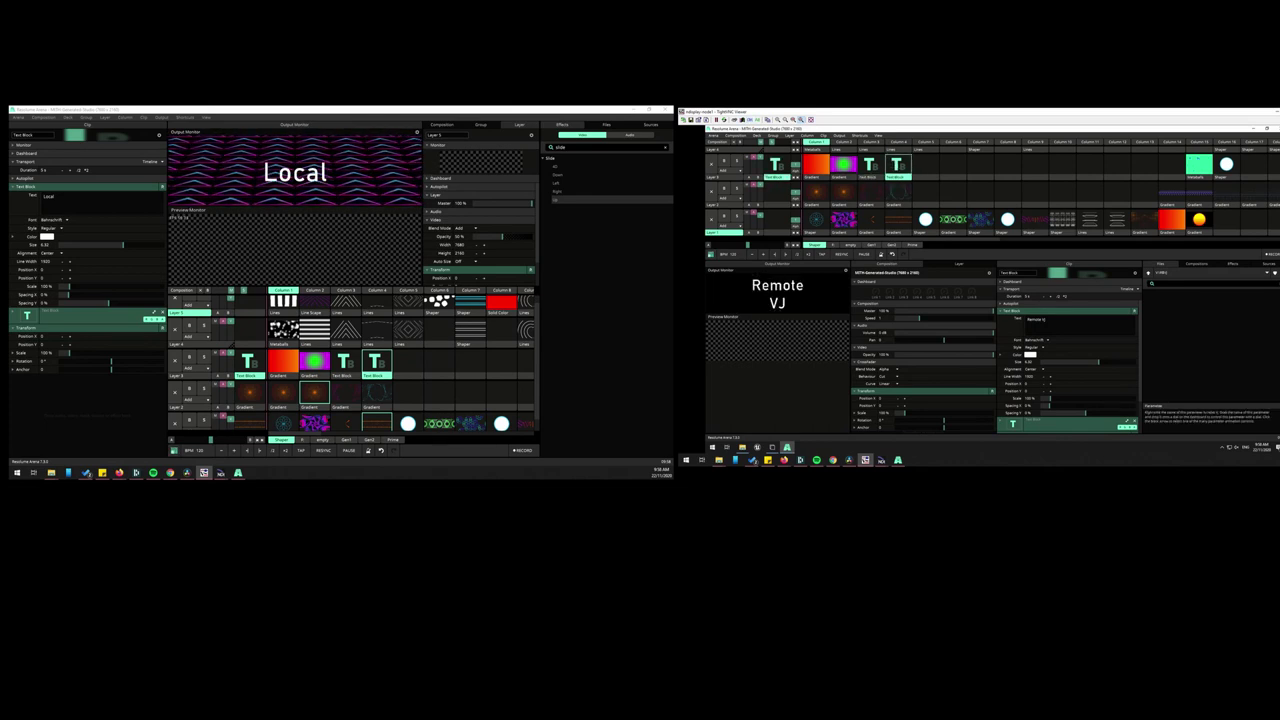
click(1028, 318)
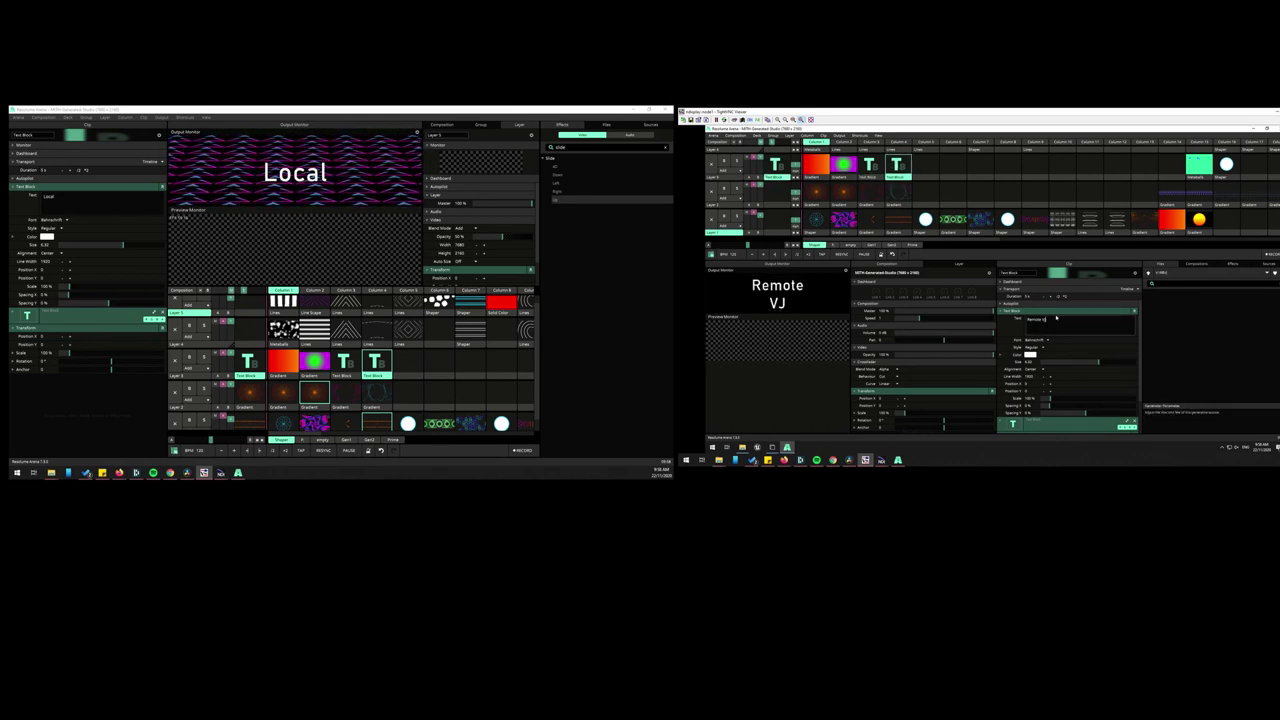
key(BackSpace)
key(BackSpace)
key(BackSpace)
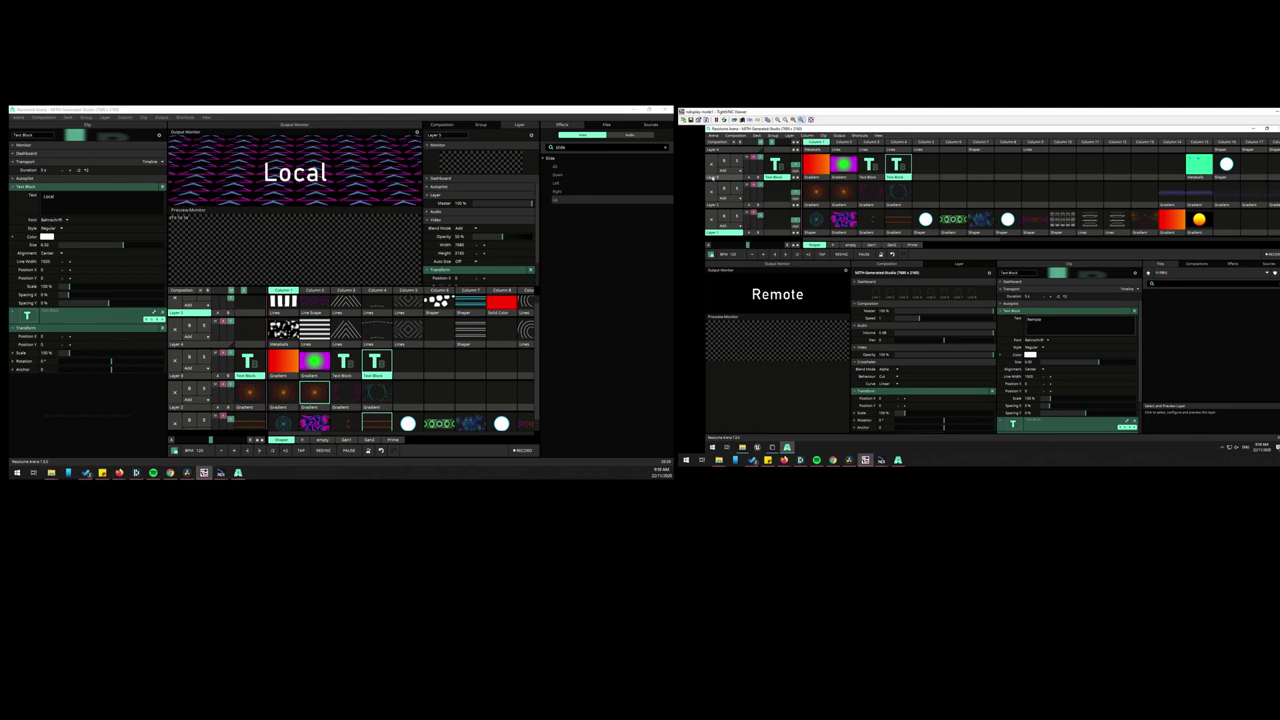
click(752, 226)
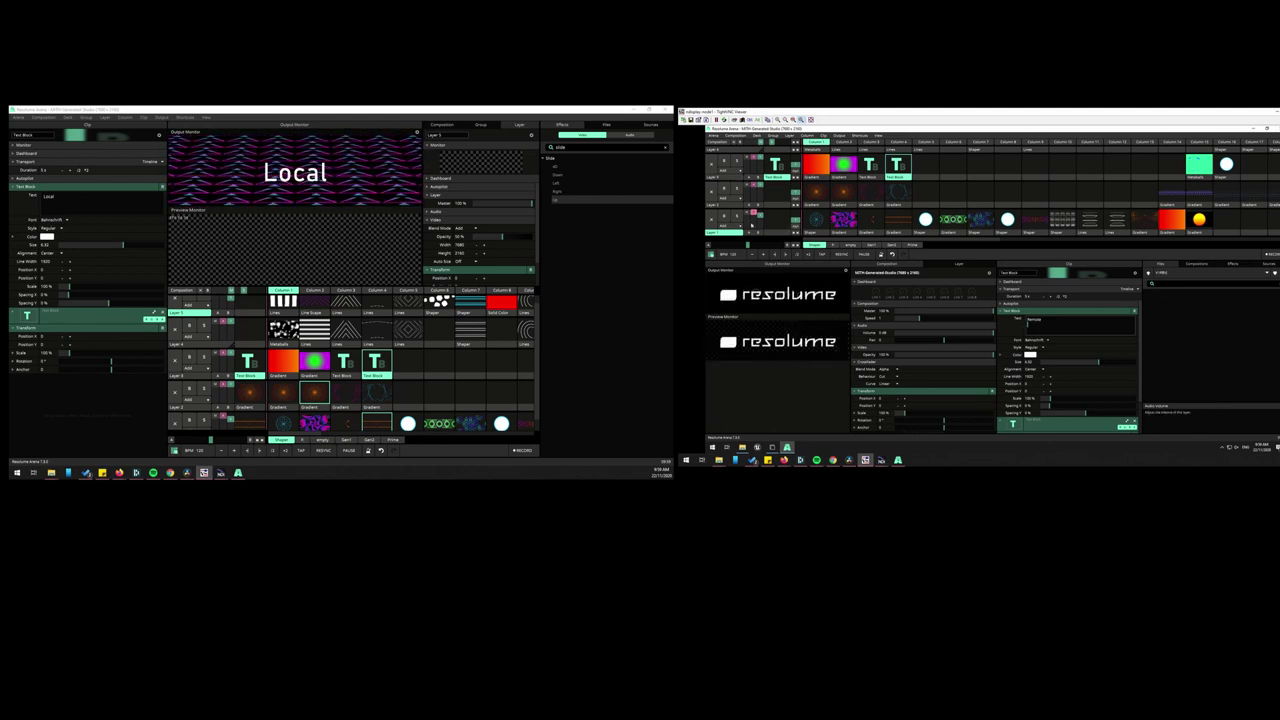
click(751, 226)
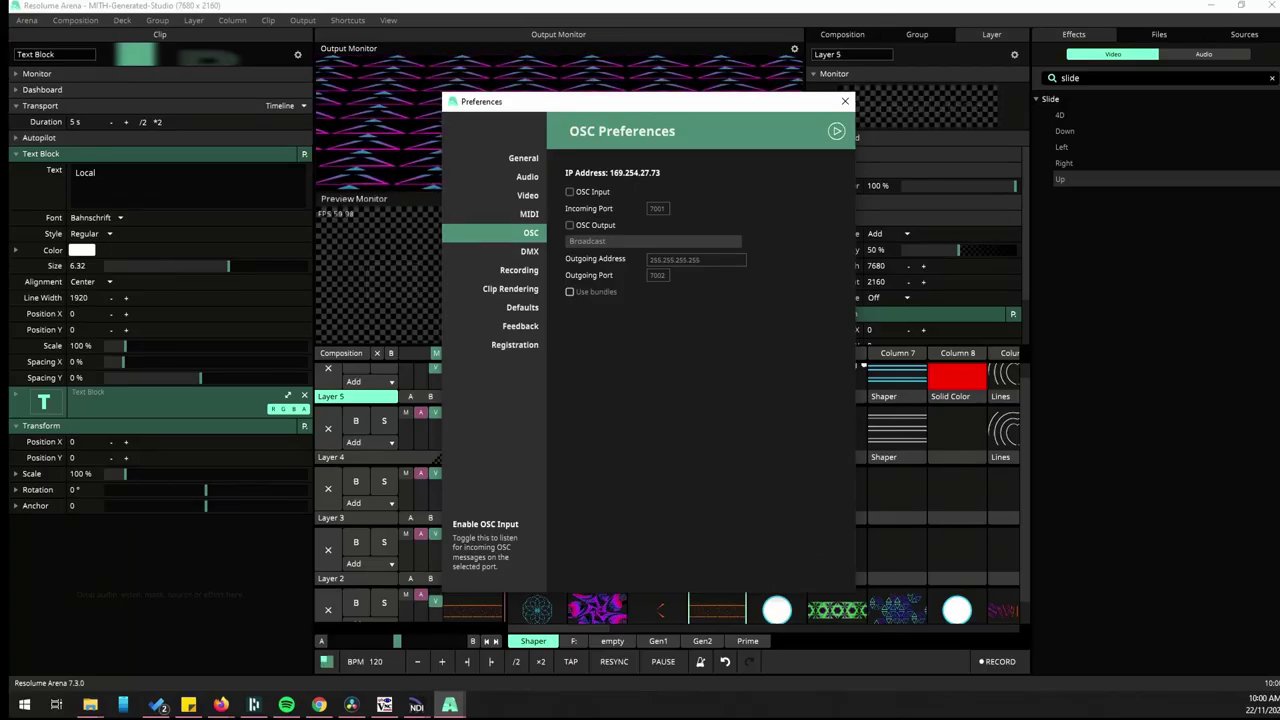
Enable OSC output in the local machine's OSC preferences and set the outgoing port to 5001
drag(605, 104, 894, 60)
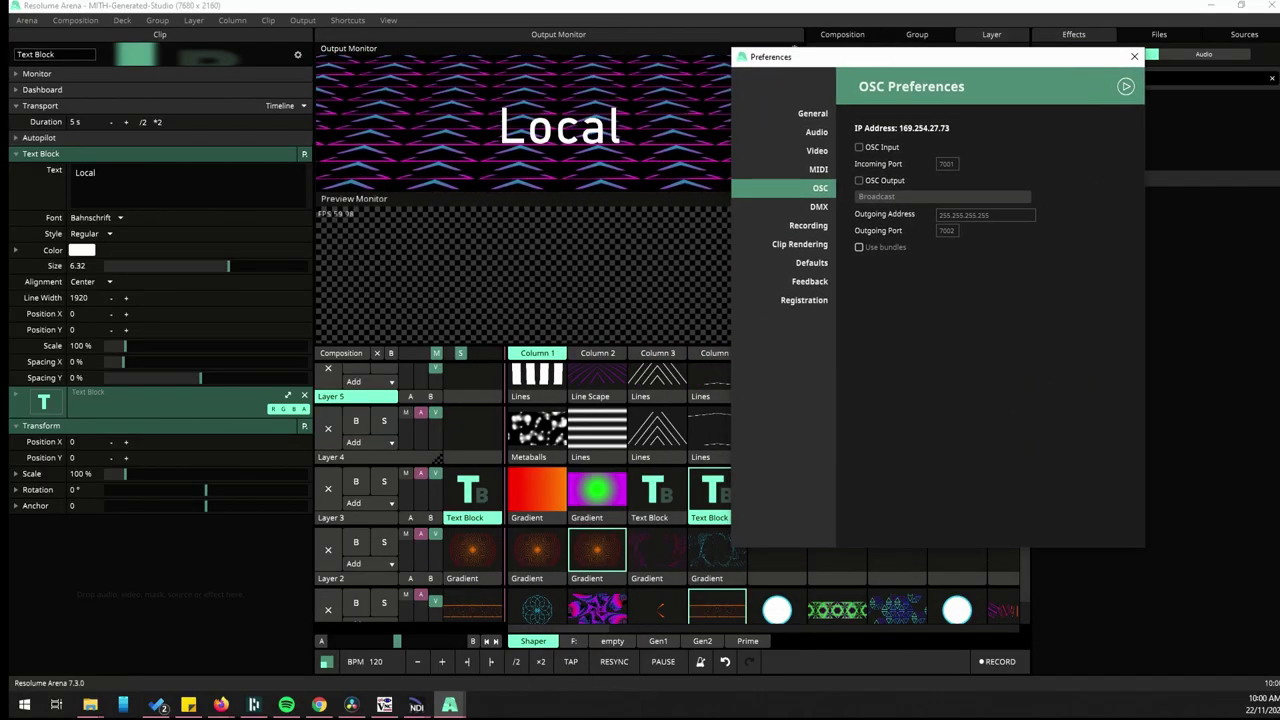
click(859, 180)
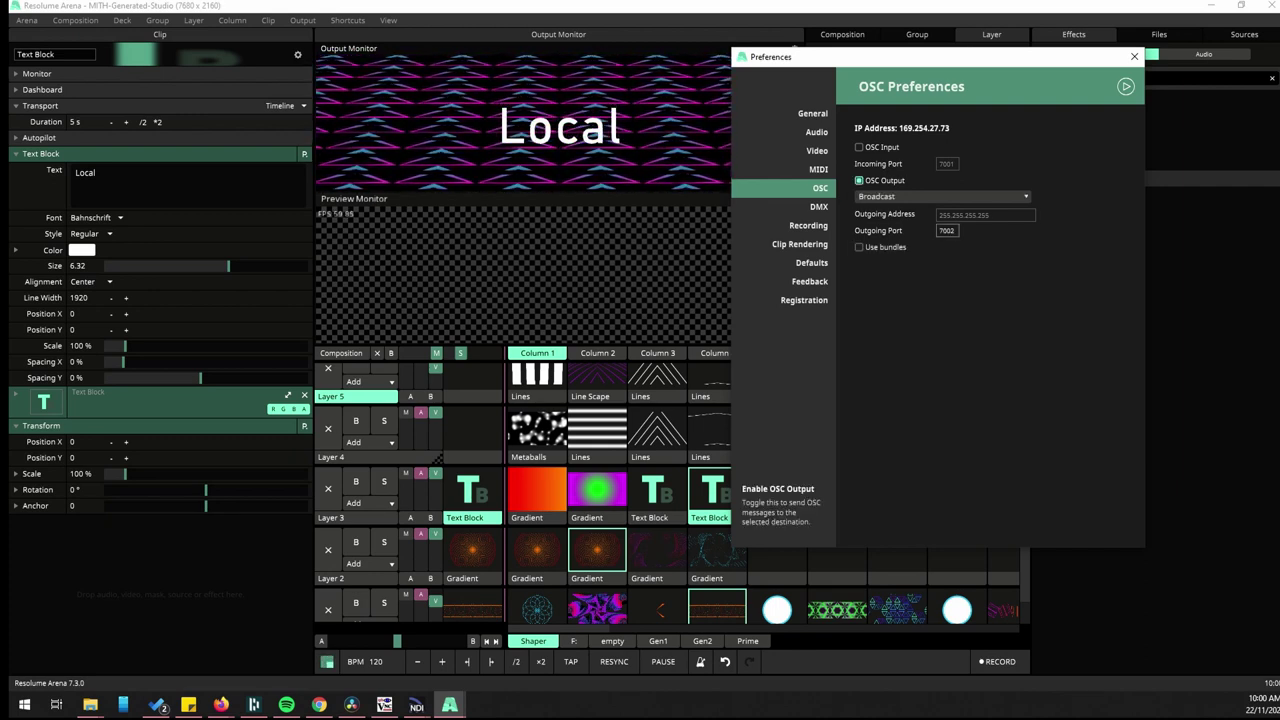
click(941, 196)
click(941, 196)
click(946, 230)
text(5001)
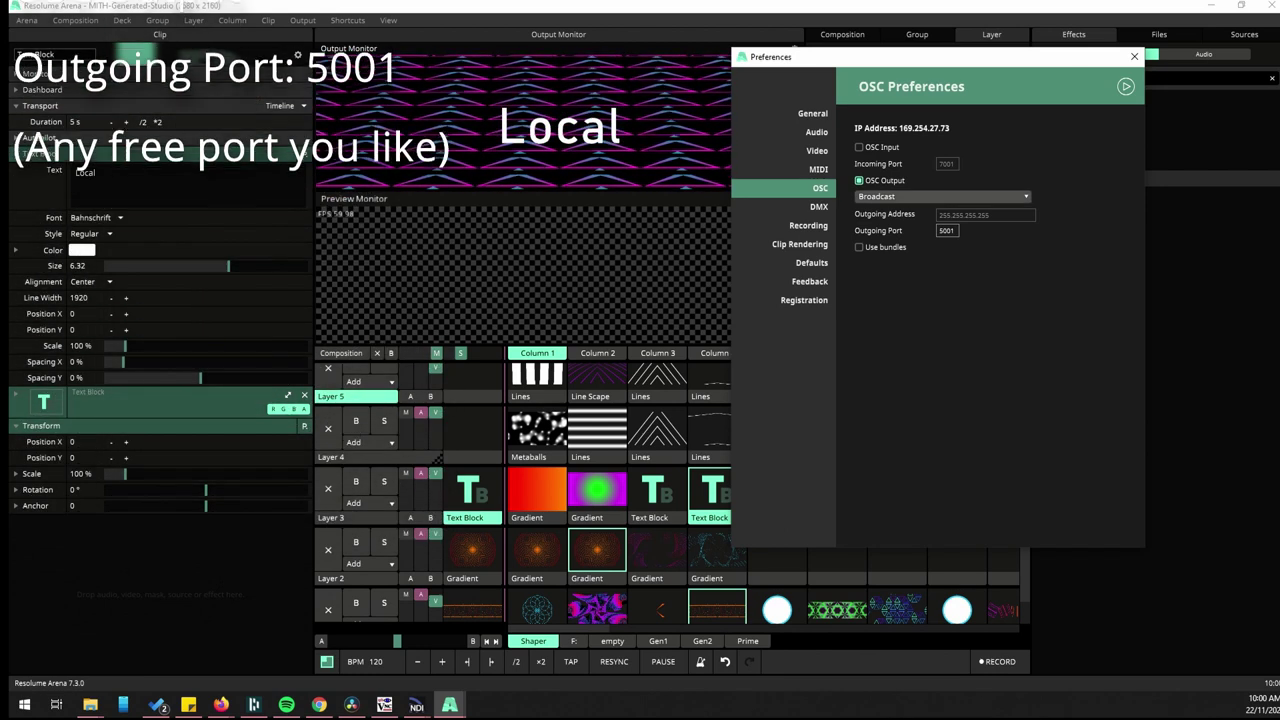
Direct the local OSC output to an IP address and set the outgoing address to 192.168.192.11
click(942, 196)
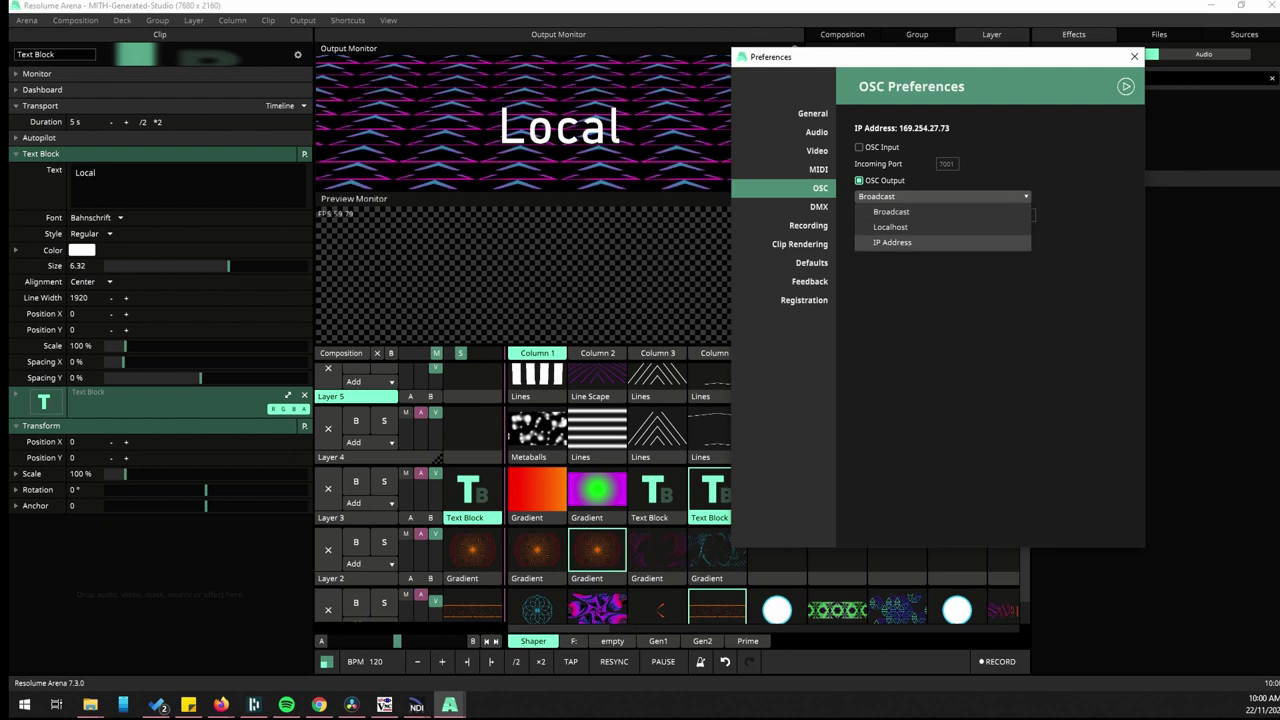
click(892, 242)
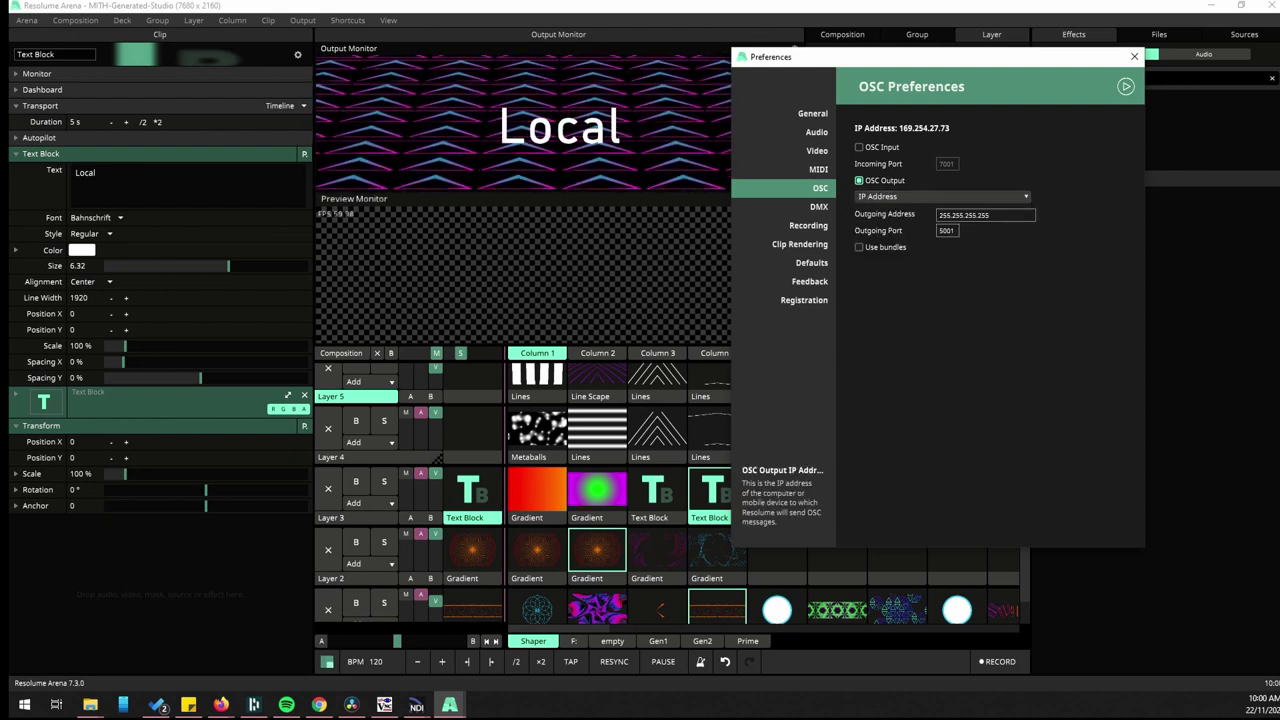
click(985, 215)
key(BackSpace)
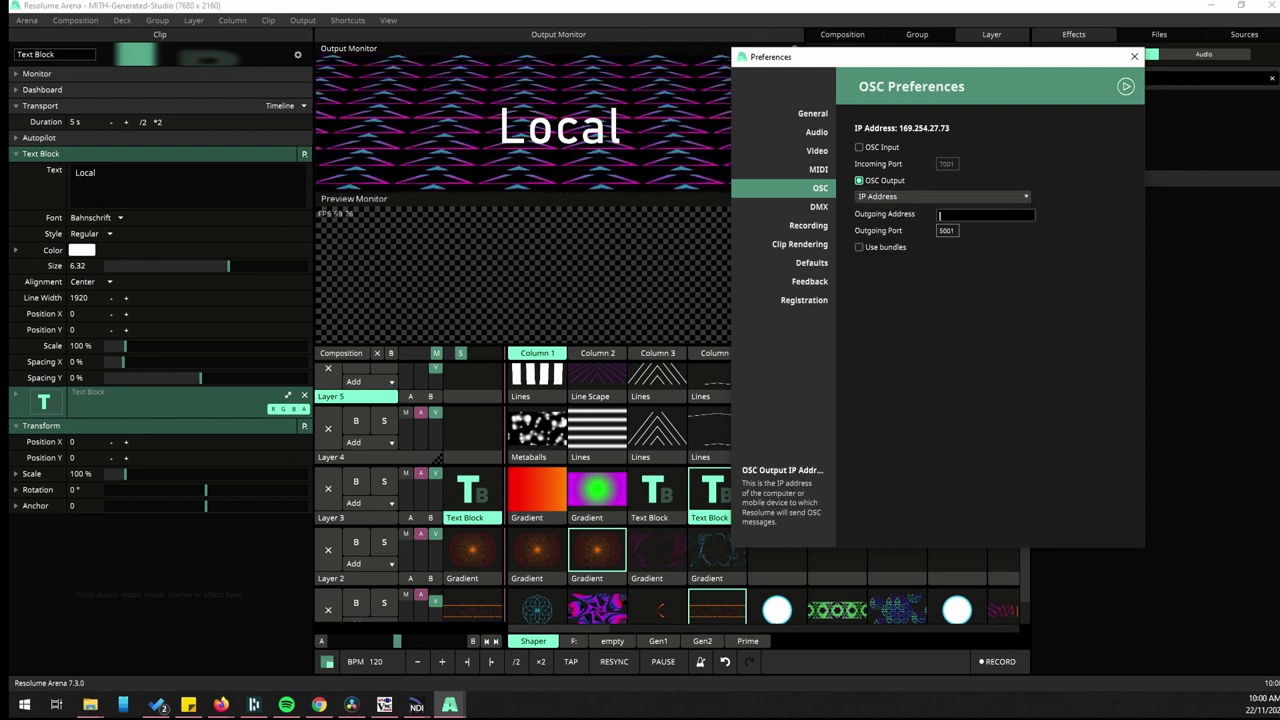
text(192.168.192)
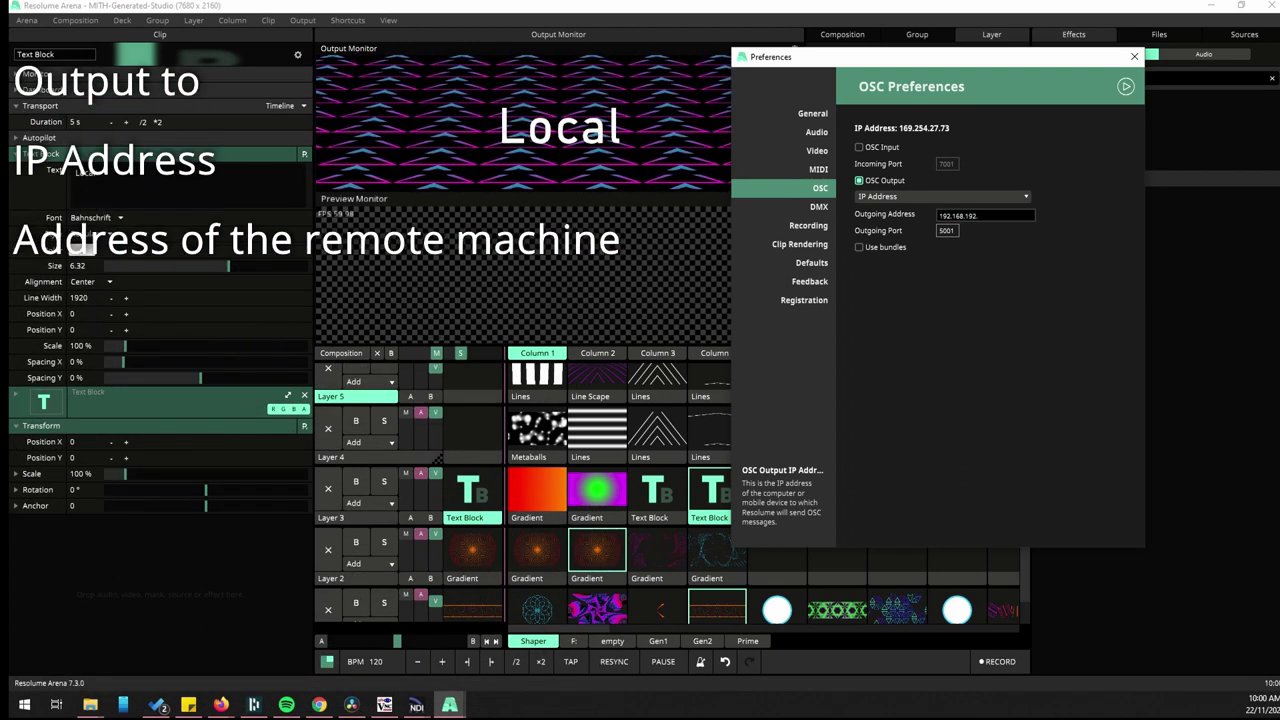
text(.14)
key(BackSpace)
text(11)
key(Return)
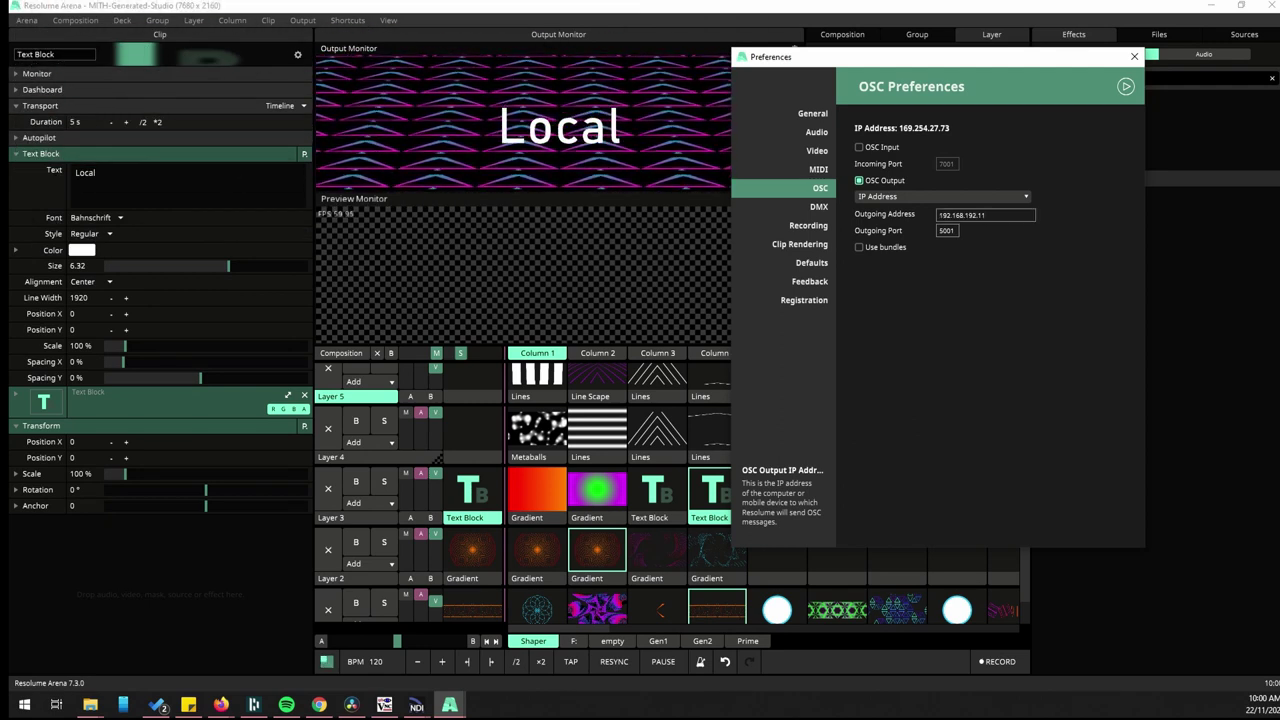
drag(981, 64, 1031, 48)
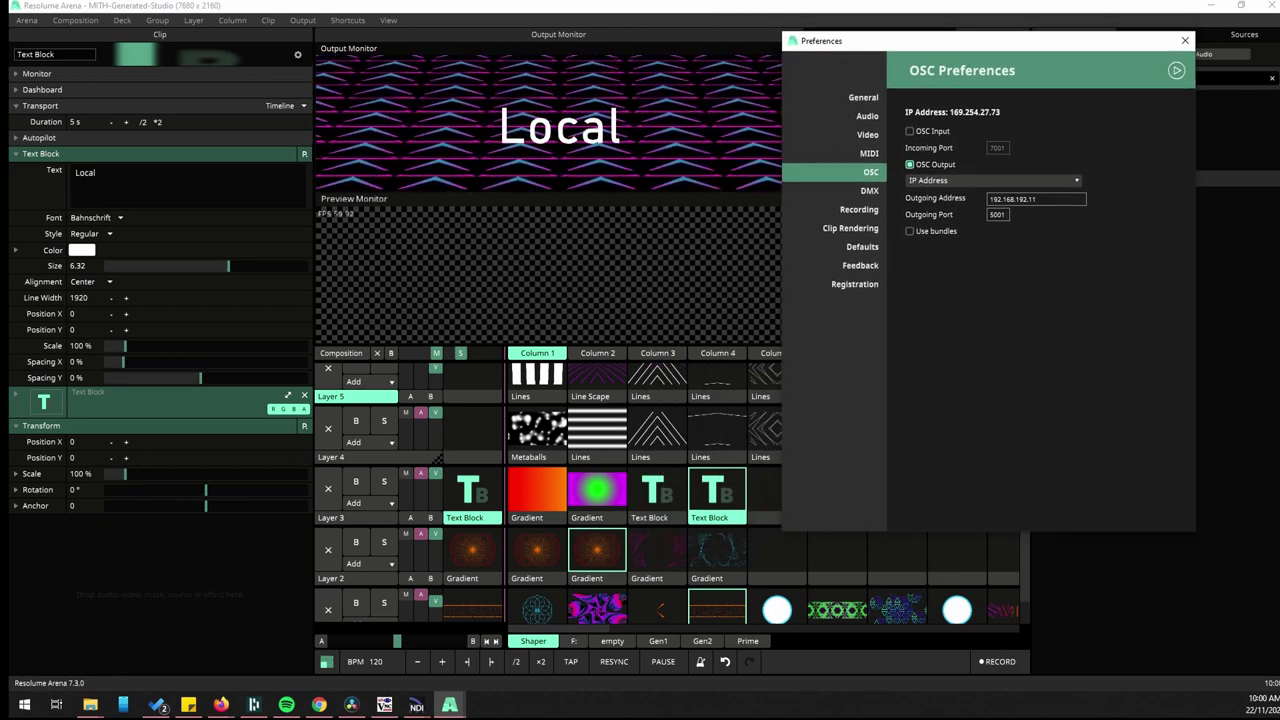
On the remote machine, enable OSC input with incoming port 5001 and show the incoming OSC message log
key(ctrl+super+Left)
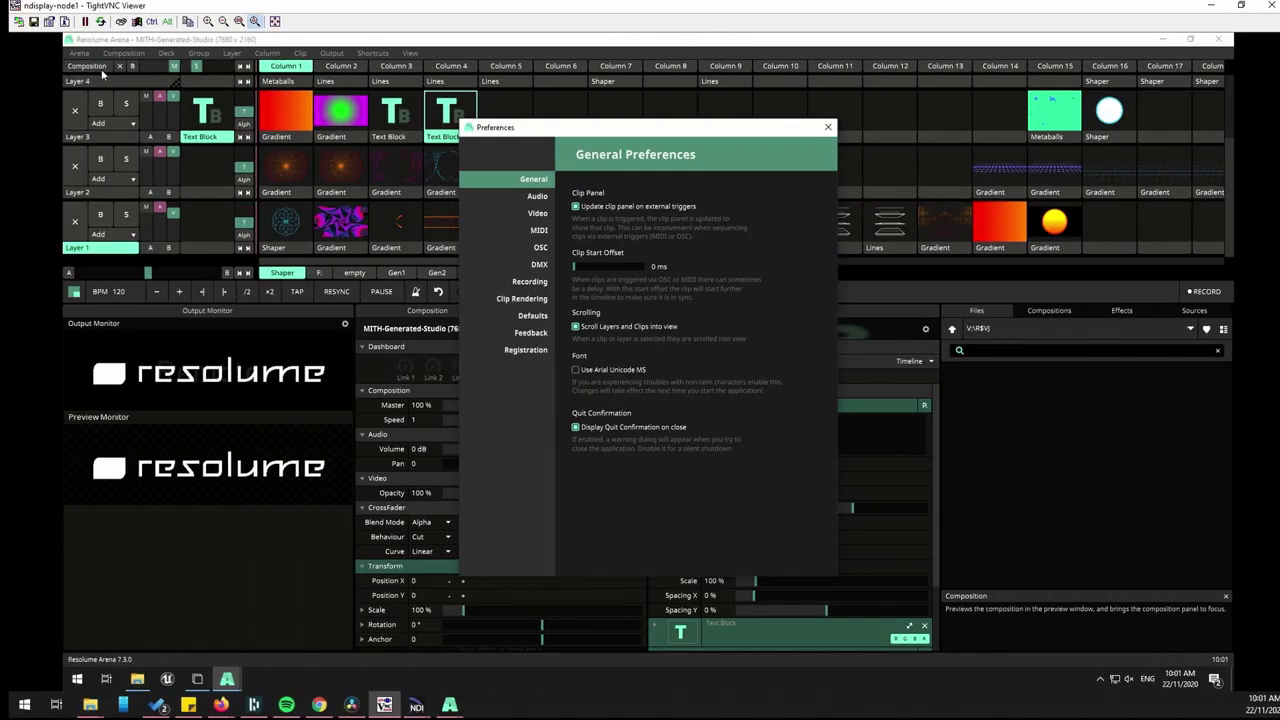
drag(685, 129, 485, 110)
click(346, 227)
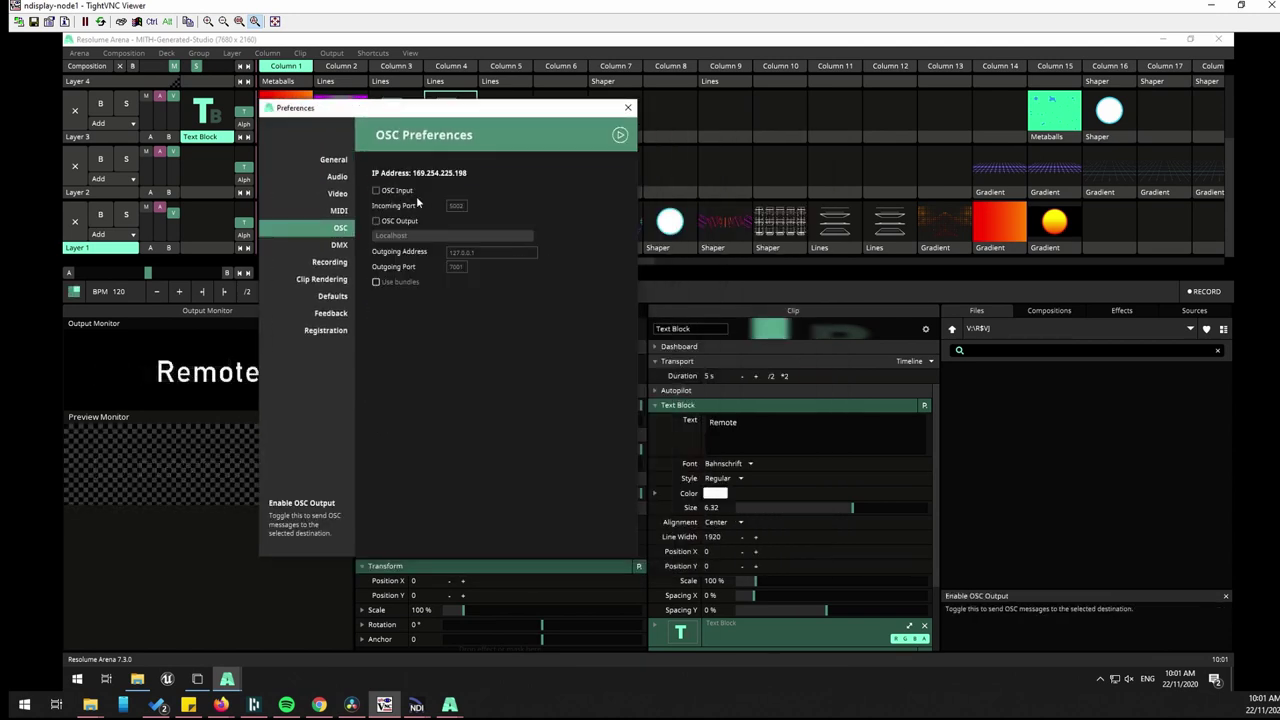
click(405, 192)
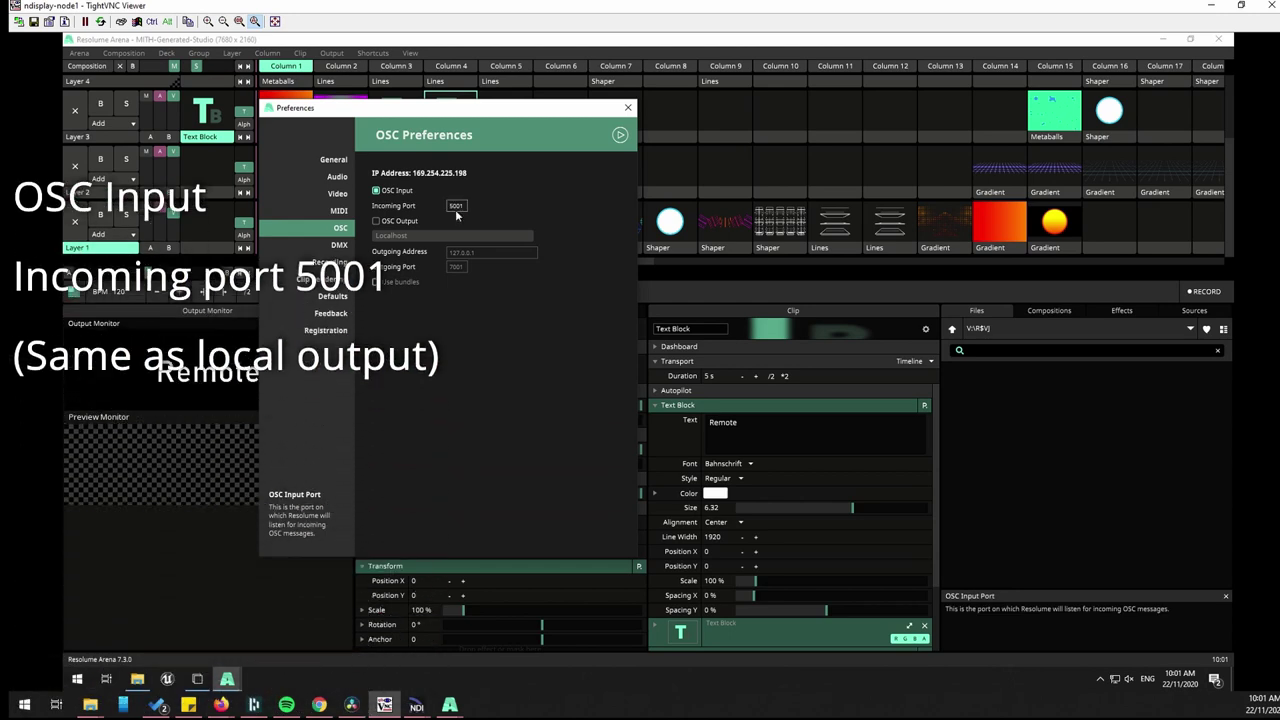
click(620, 134)
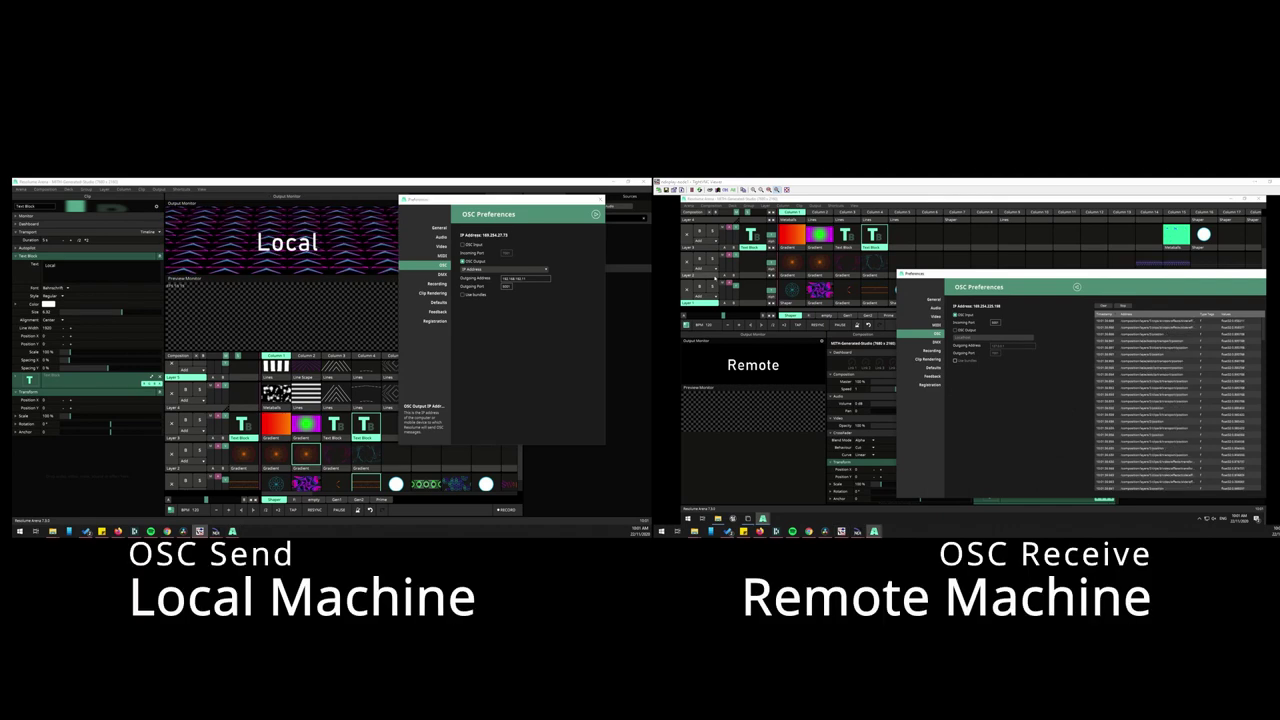
Close the local preferences and trigger the Layer 1 clips in columns 1 through 5 one after another
click(600, 199)
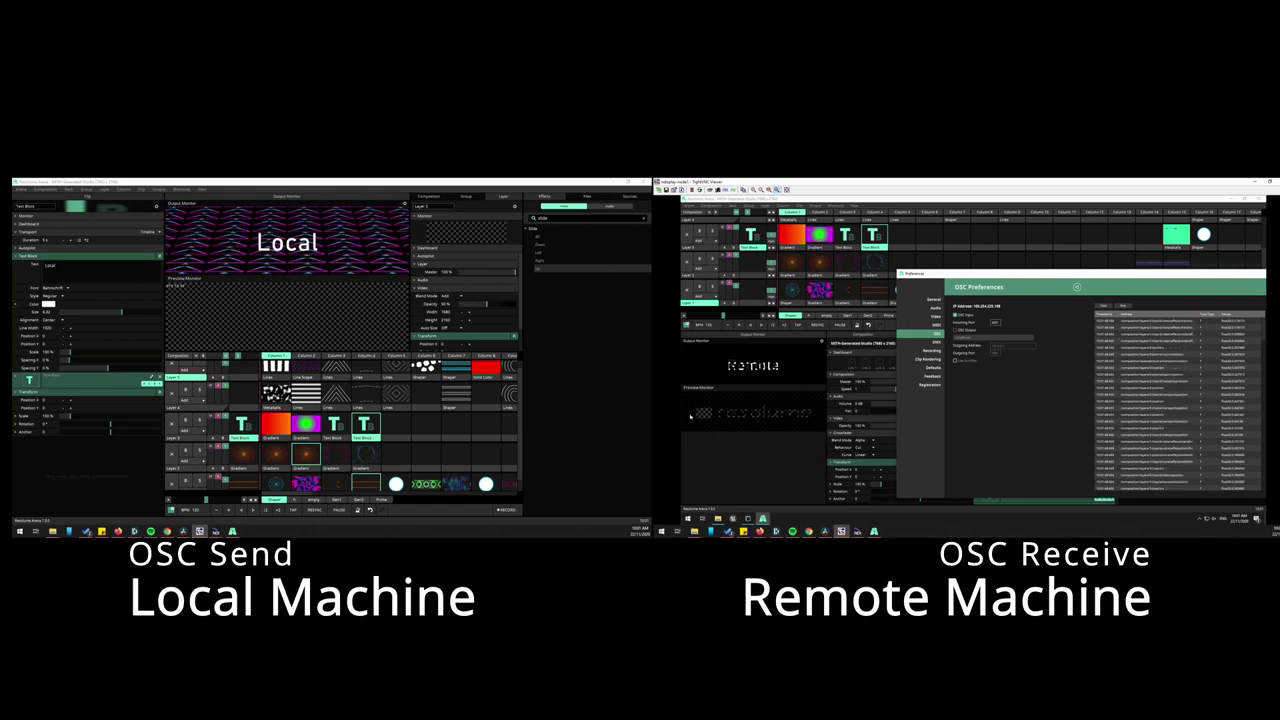
scroll(343, 426, down, 1)
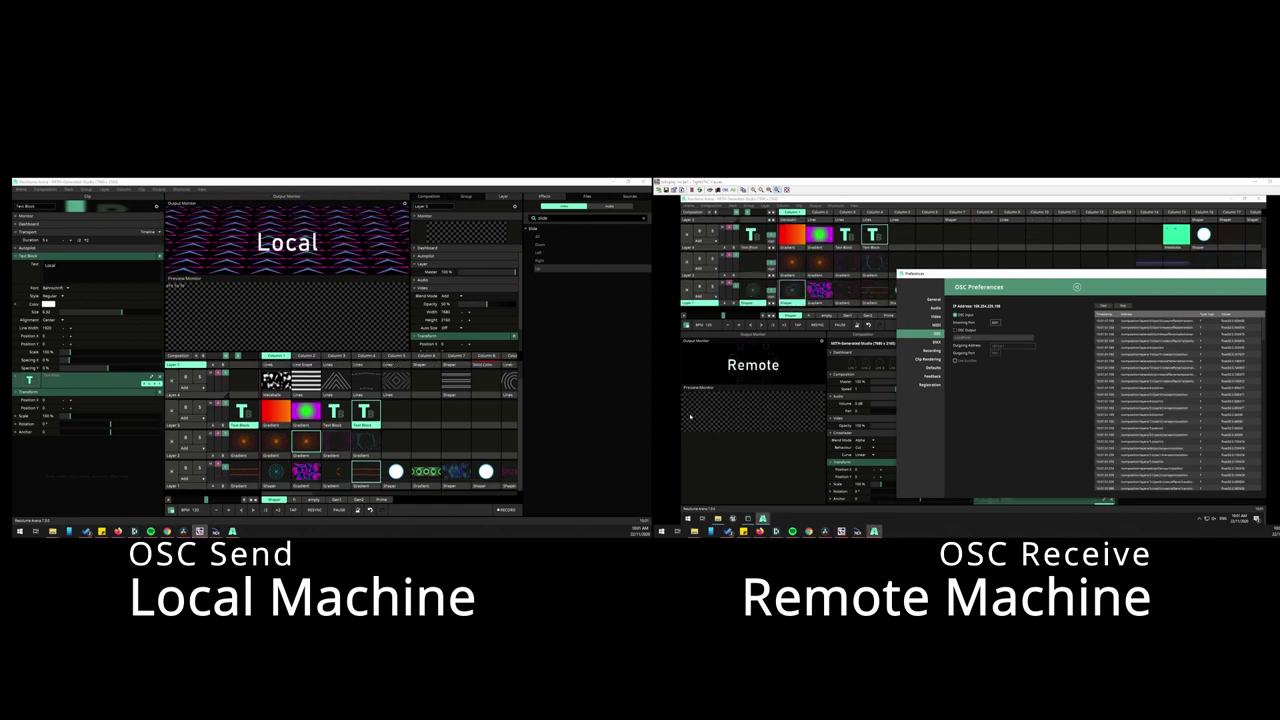
click(275, 471)
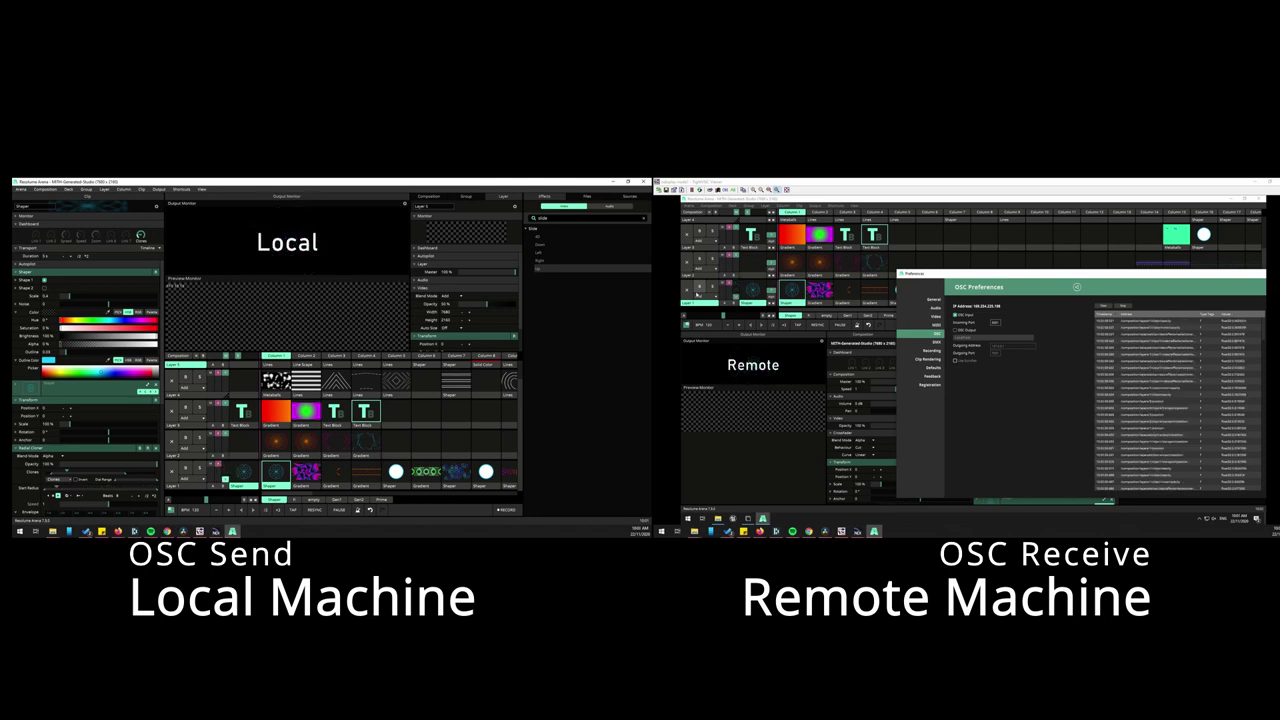
click(305, 471)
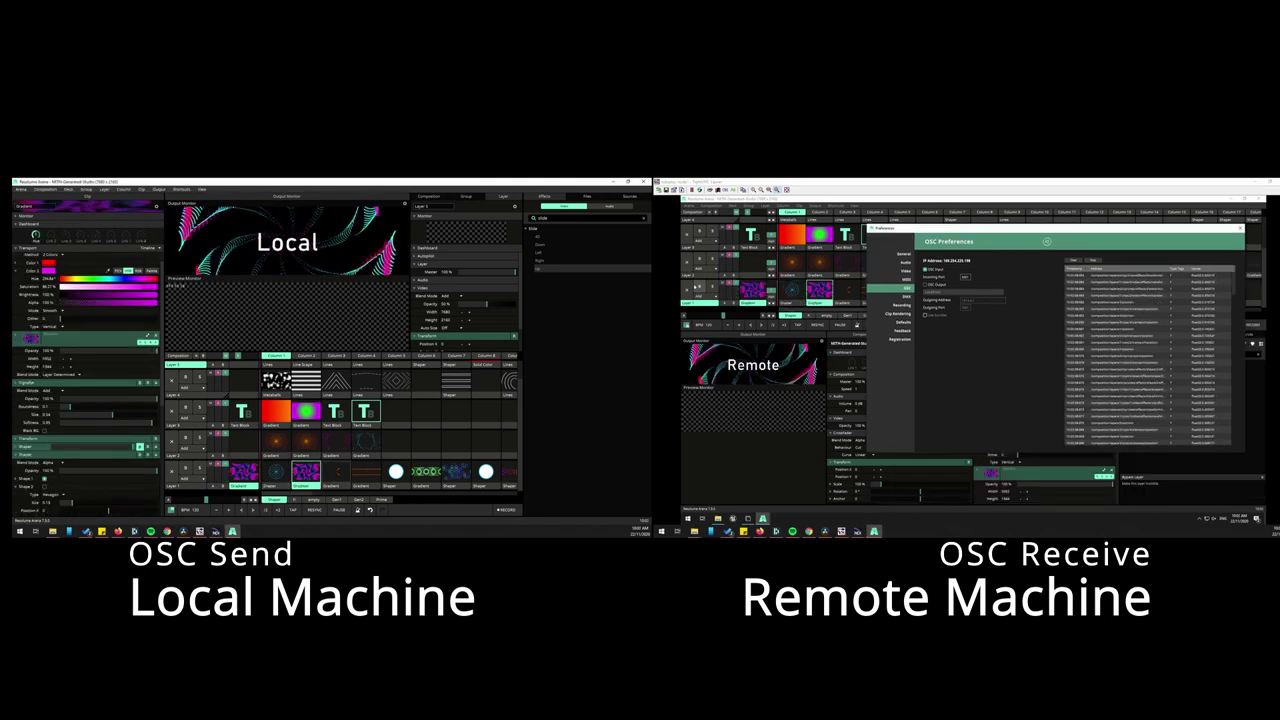
click(336, 471)
click(366, 471)
click(396, 471)
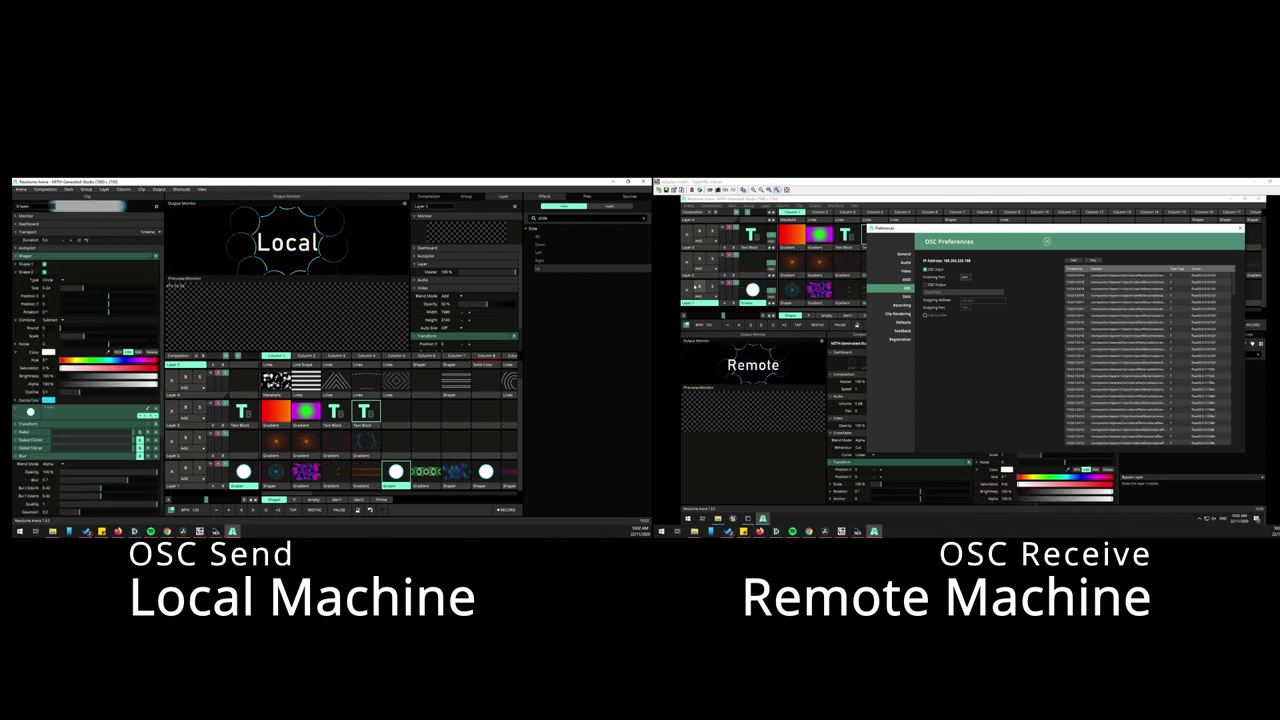
Trigger the column 1 Shaper and column 2 Gradient on Layer 1 locally, and reposition the remote preferences window
click(275, 471)
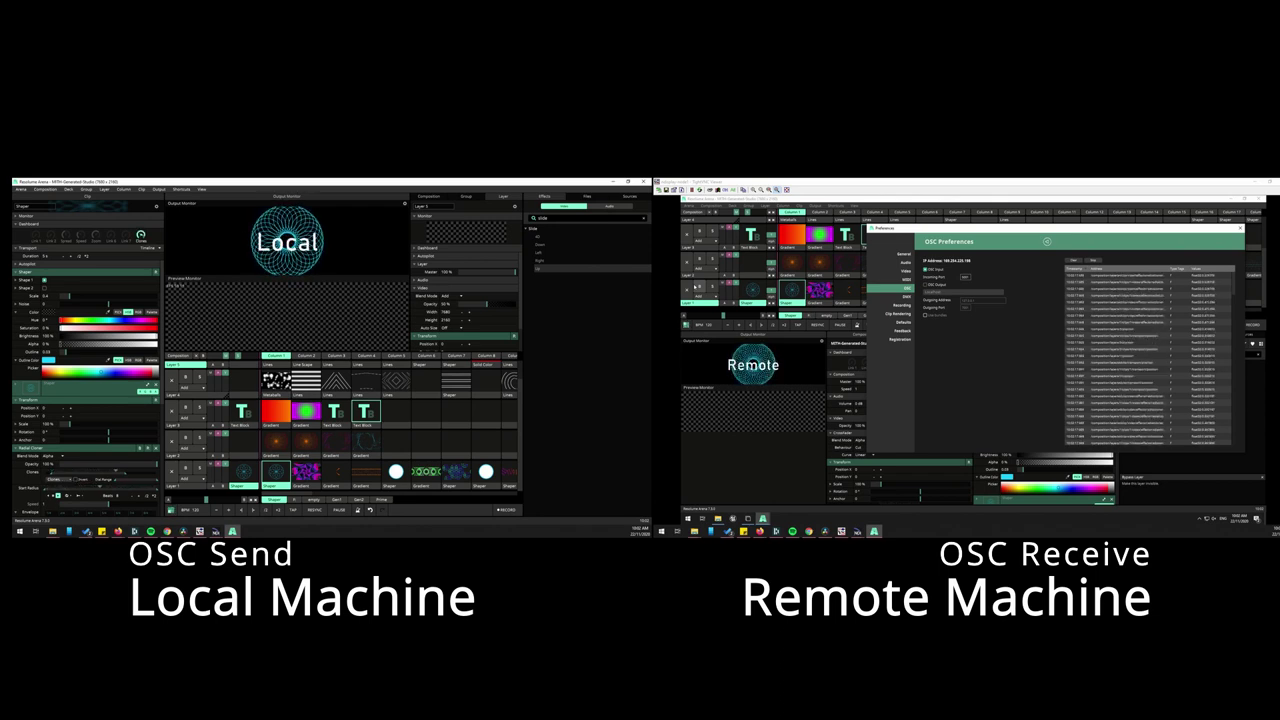
click(306, 471)
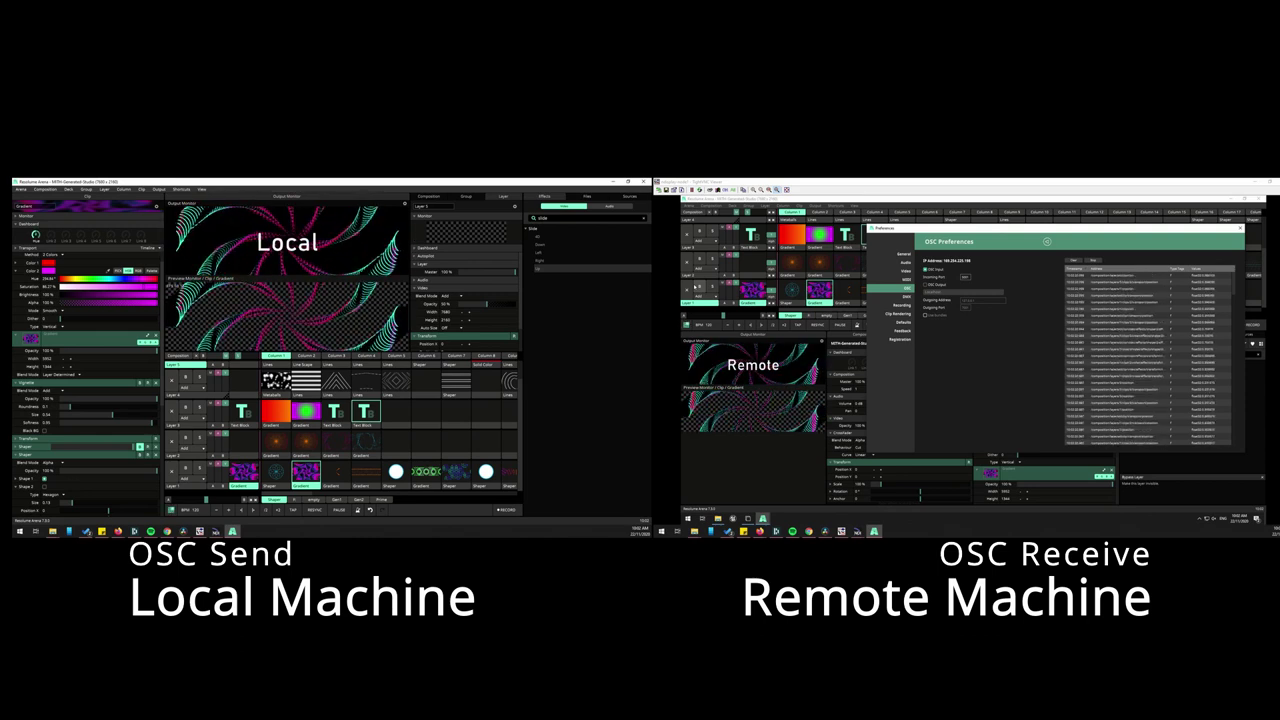
click(898, 200)
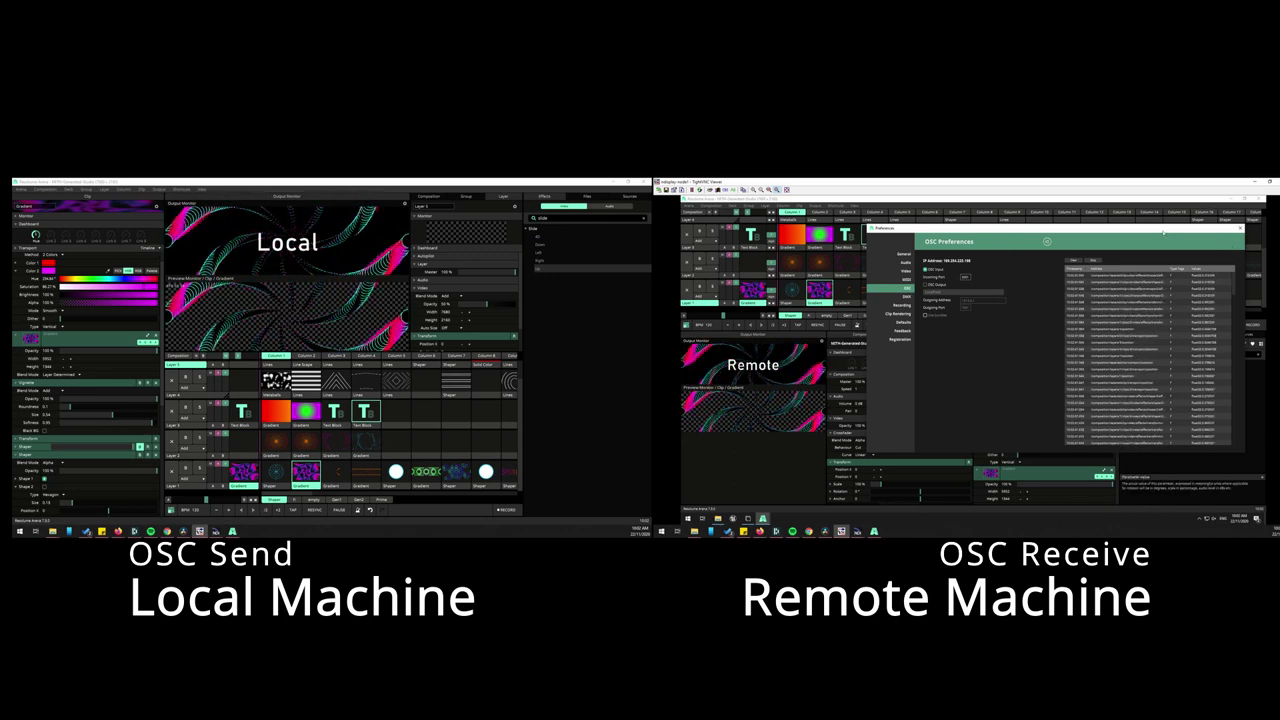
drag(1163, 231, 1140, 246)
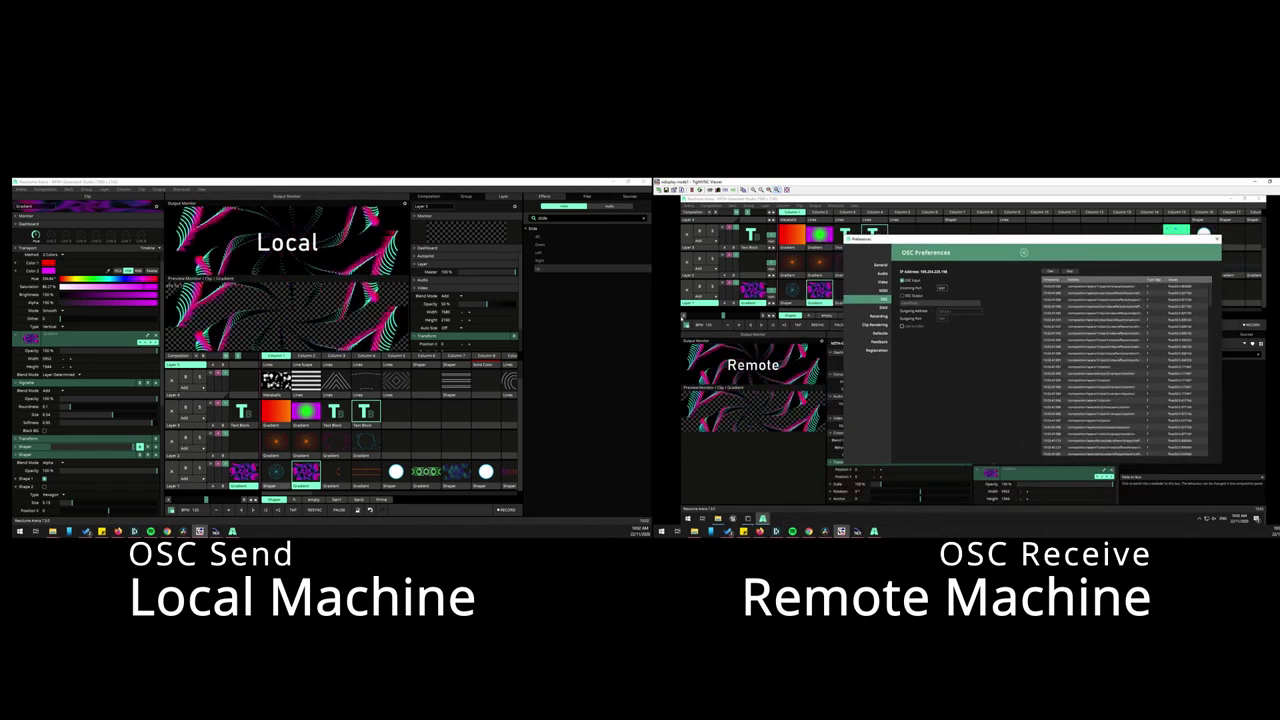
Preview the column 1 Shaper clip of Layer 1 on the local machine and look through its effect parameters
click(276, 472)
scroll(88, 380, down, 3)
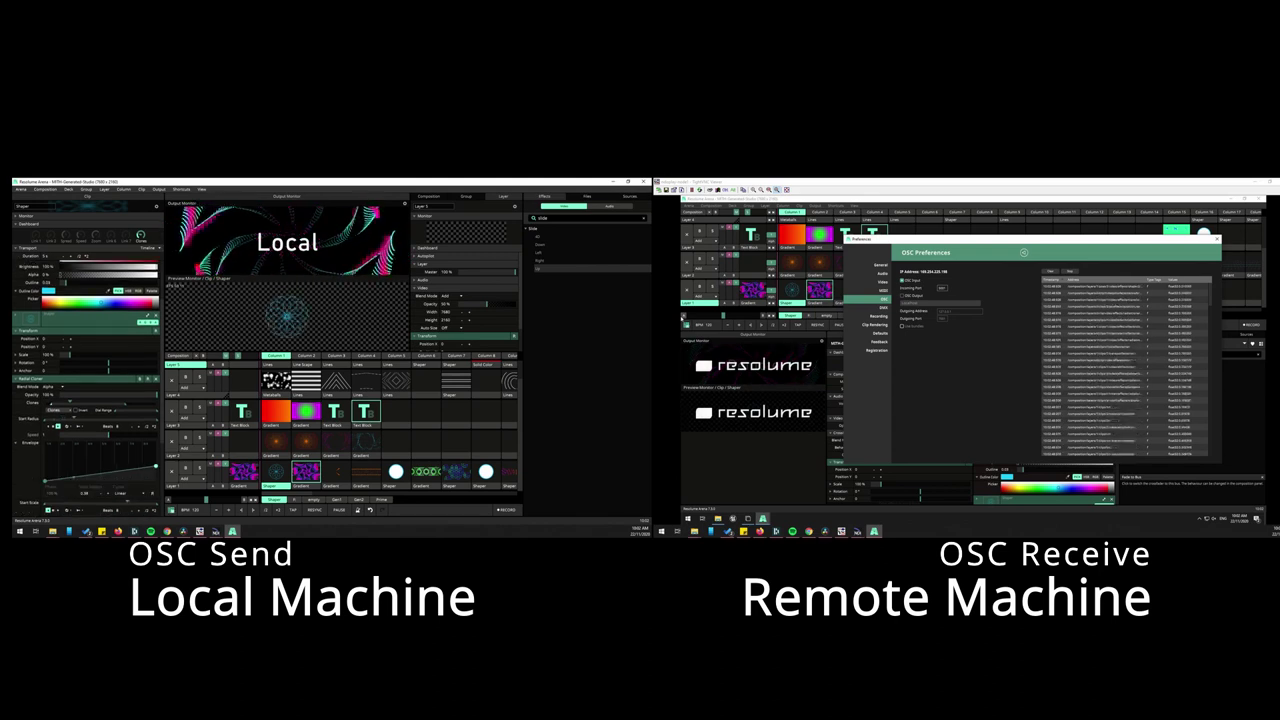
scroll(88, 380, down, 3)
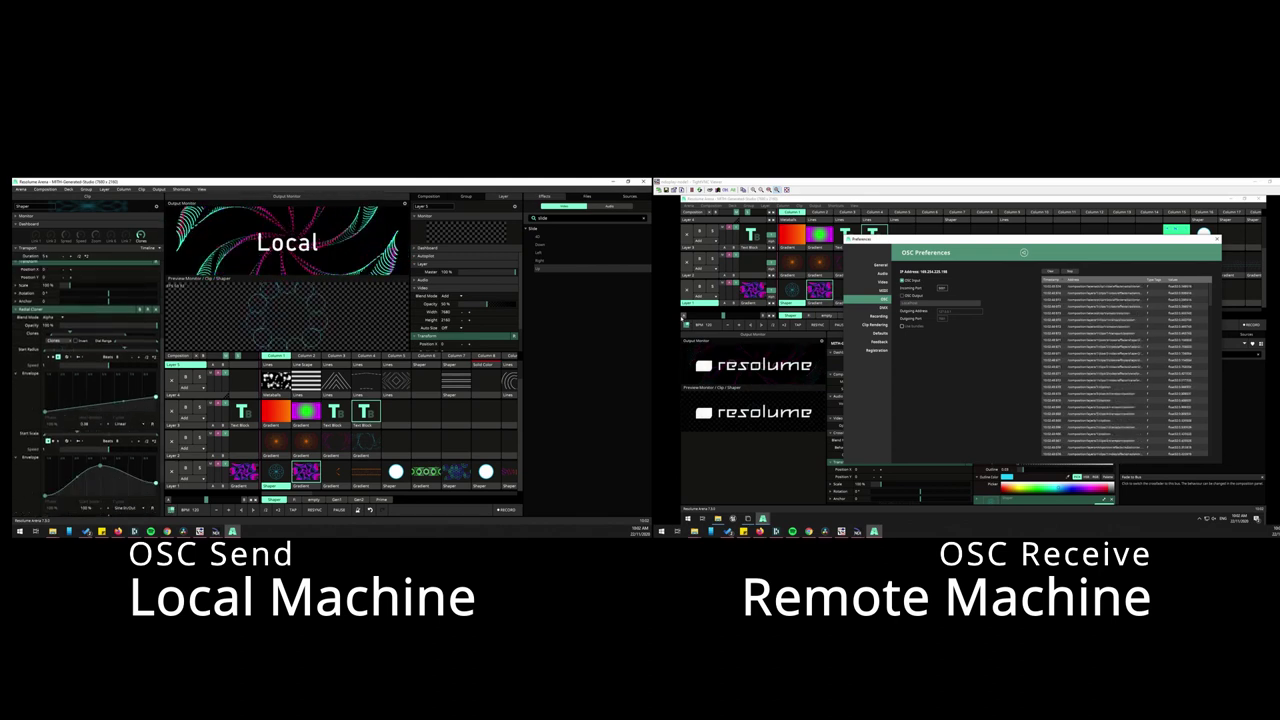
scroll(306, 430, up, 2)
scroll(88, 380, up, 5)
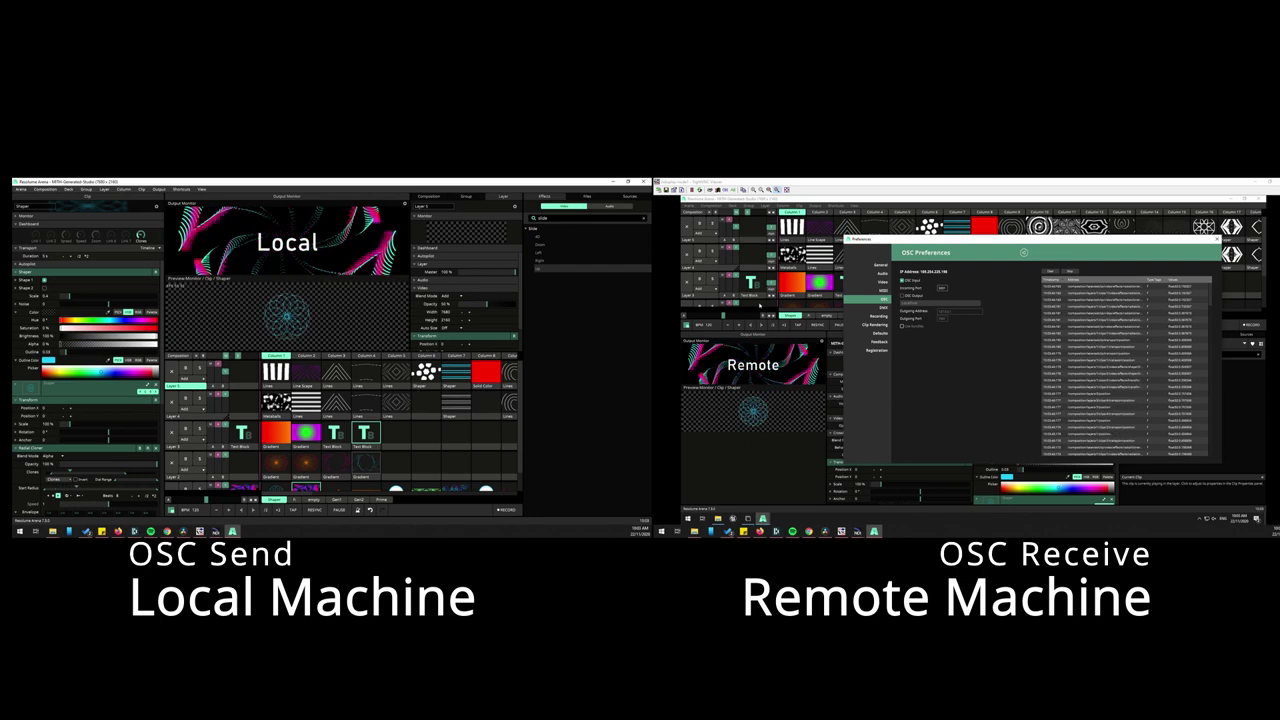
Select the playing text block of Layer 3 on the local machine and close the remote machine's preferences
click(243, 436)
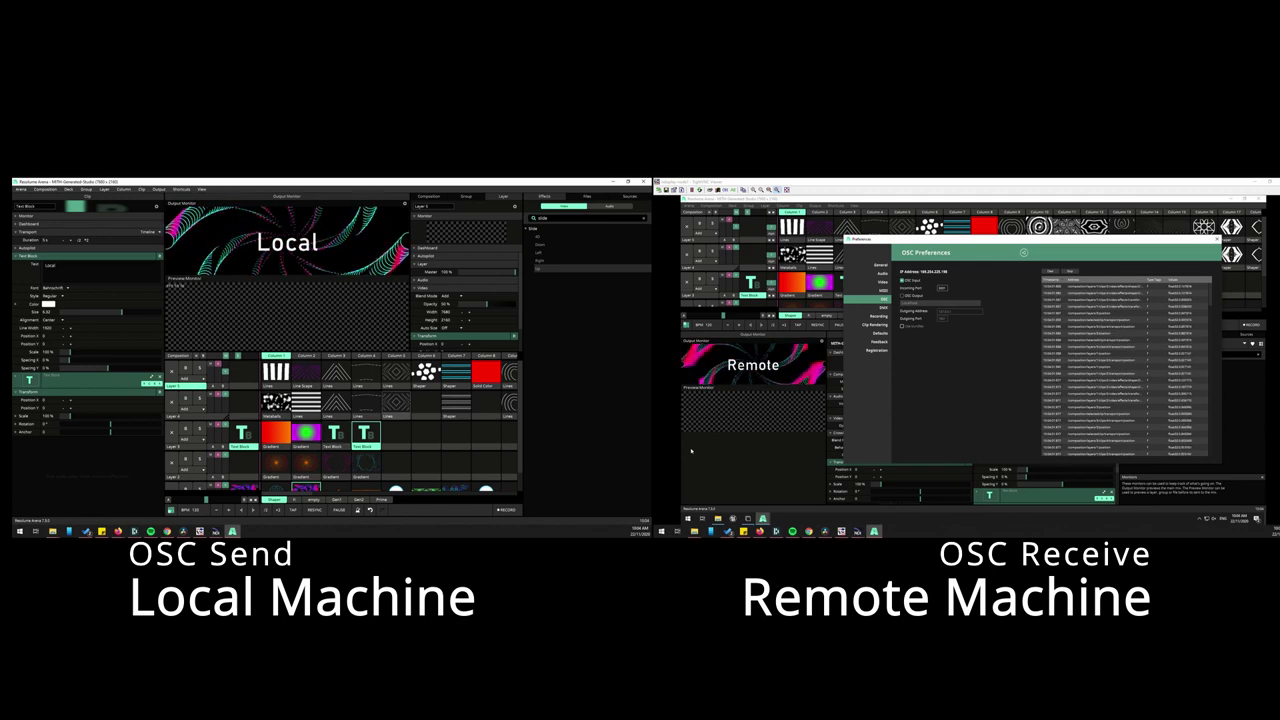
scroll(343, 426, down, 1)
scroll(1149, 222, down, 1)
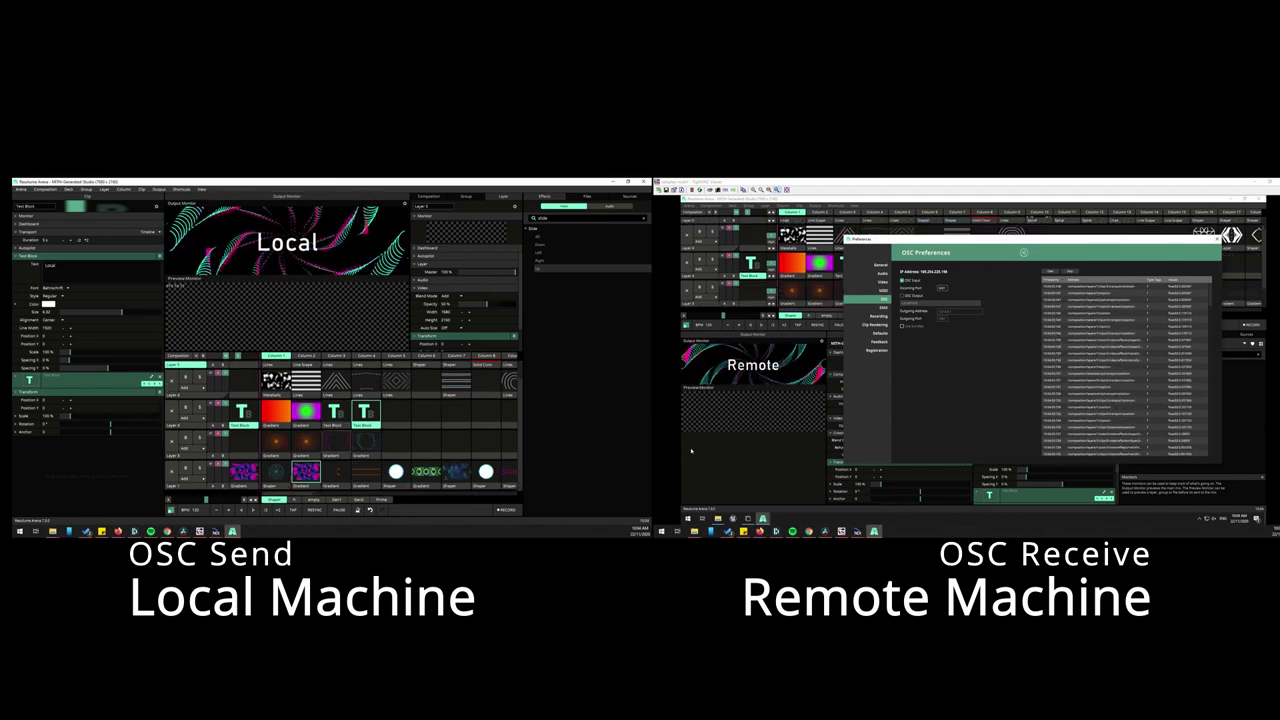
click(1216, 238)
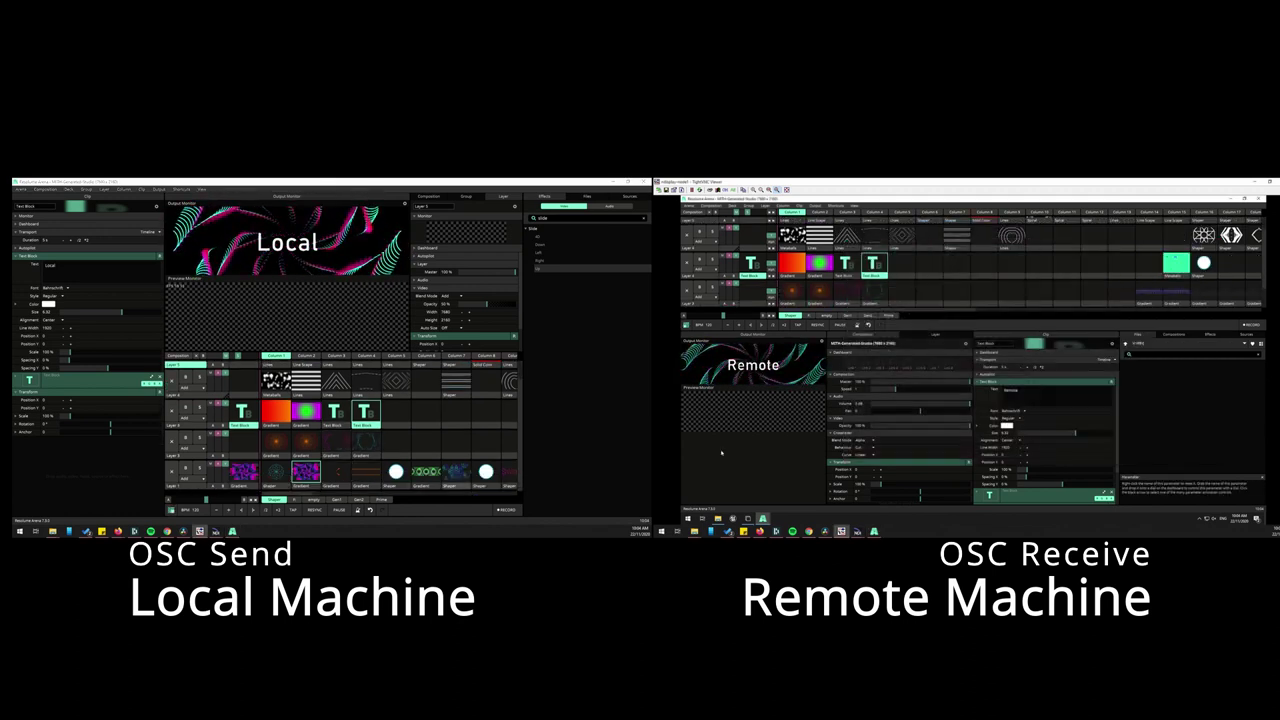
Move the local Layer 2 Gradient from column 3 to column 6, trigger it, and clear Layer 1
scroll(966, 280, down, 1)
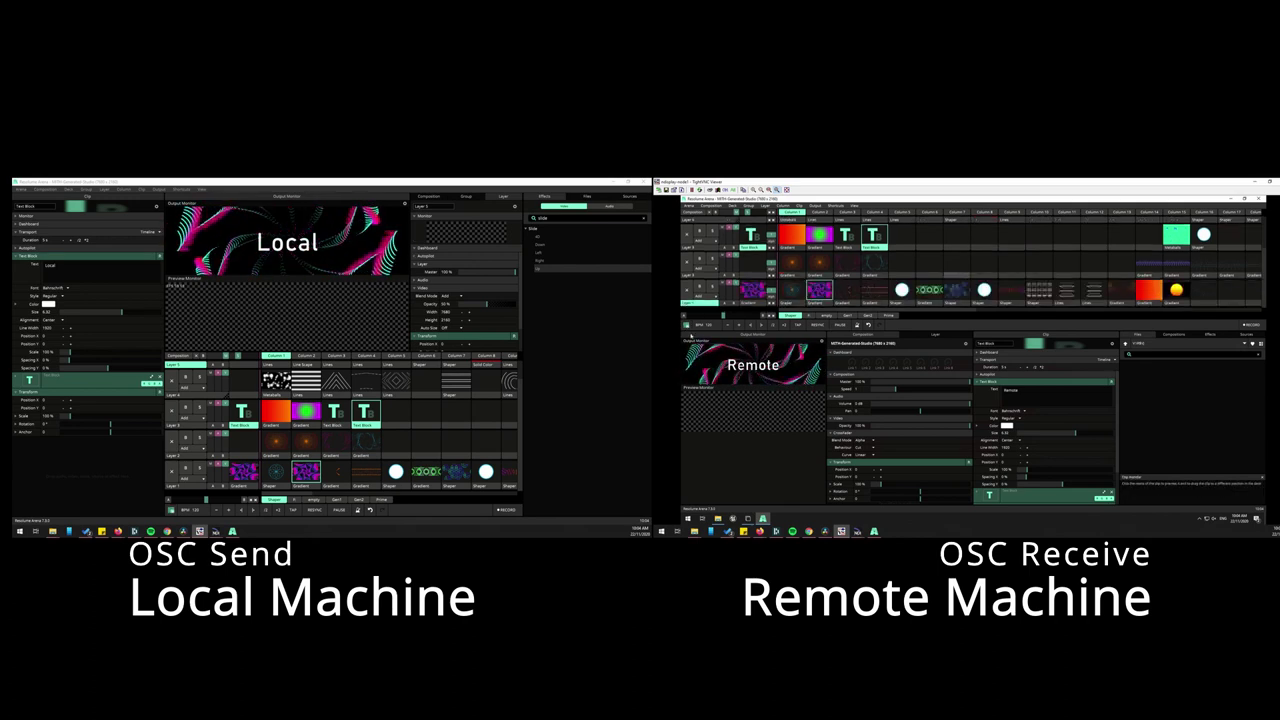
drag(336, 455, 426, 446)
click(426, 442)
click(172, 471)
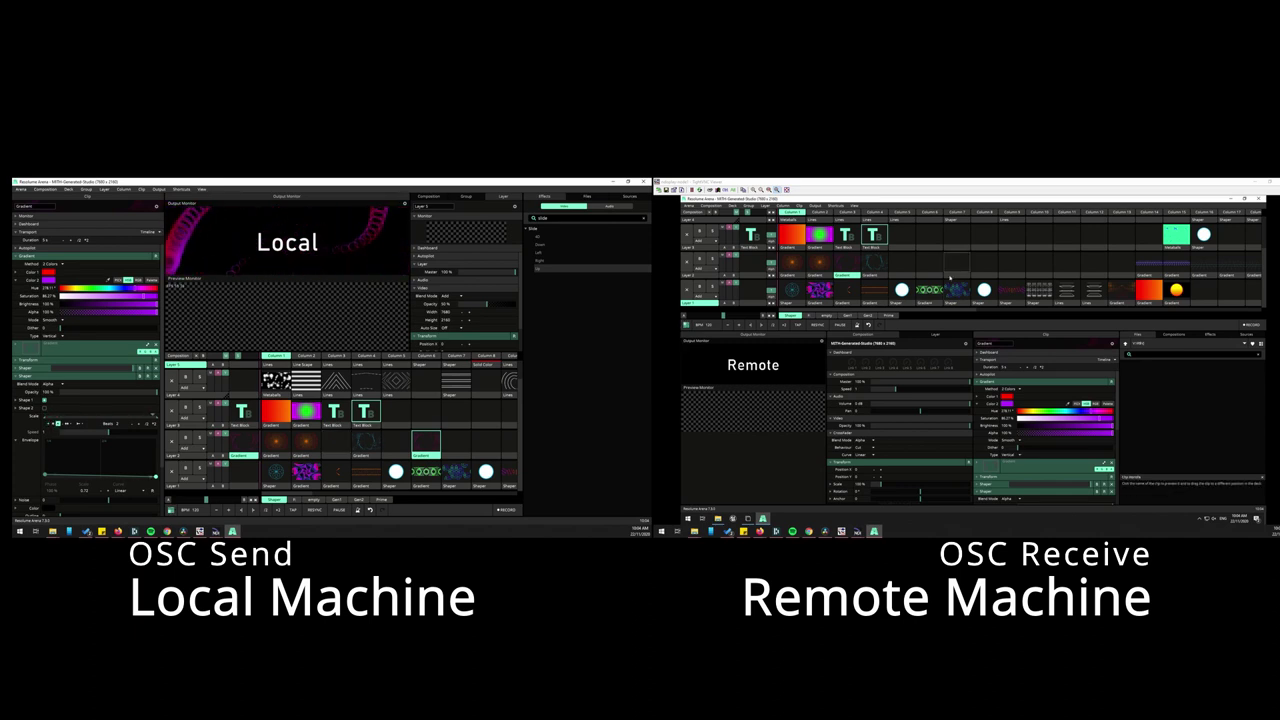
Move the local Layer 2 Gradient back to column 3 and trigger the Layer 3 text blocks in columns 3 and 4
drag(426, 455, 336, 449)
click(335, 412)
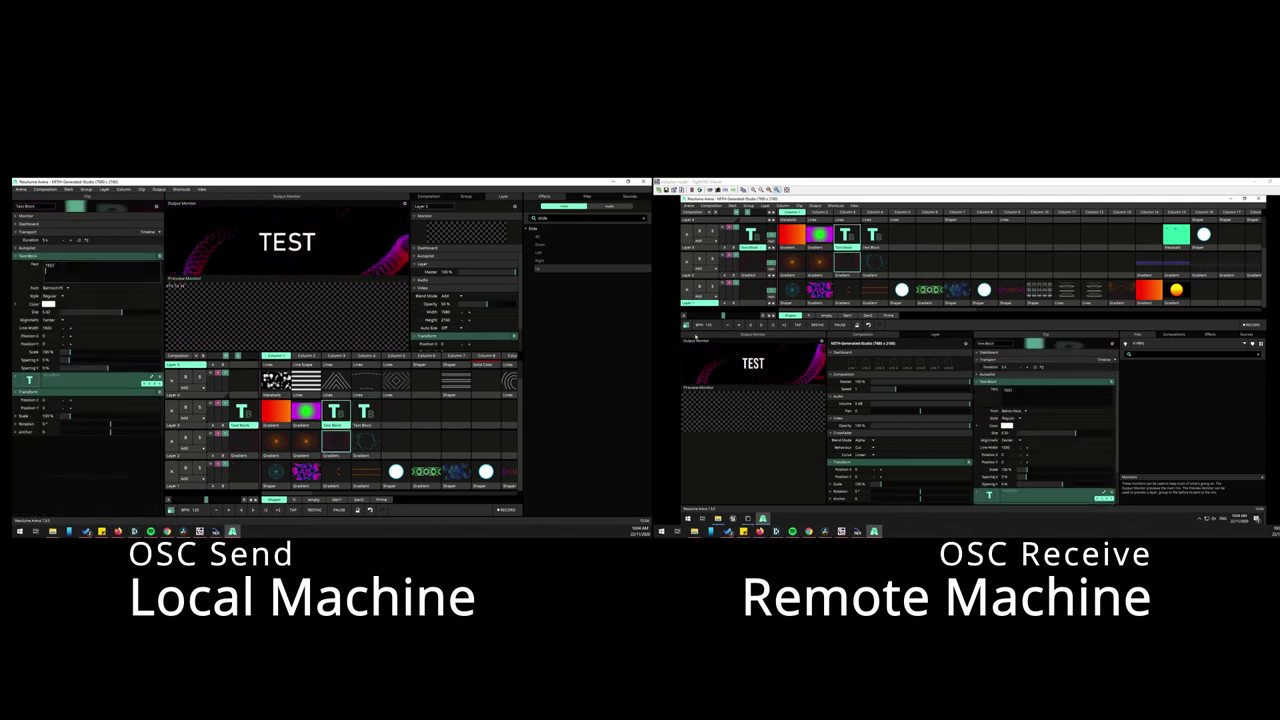
click(365, 412)
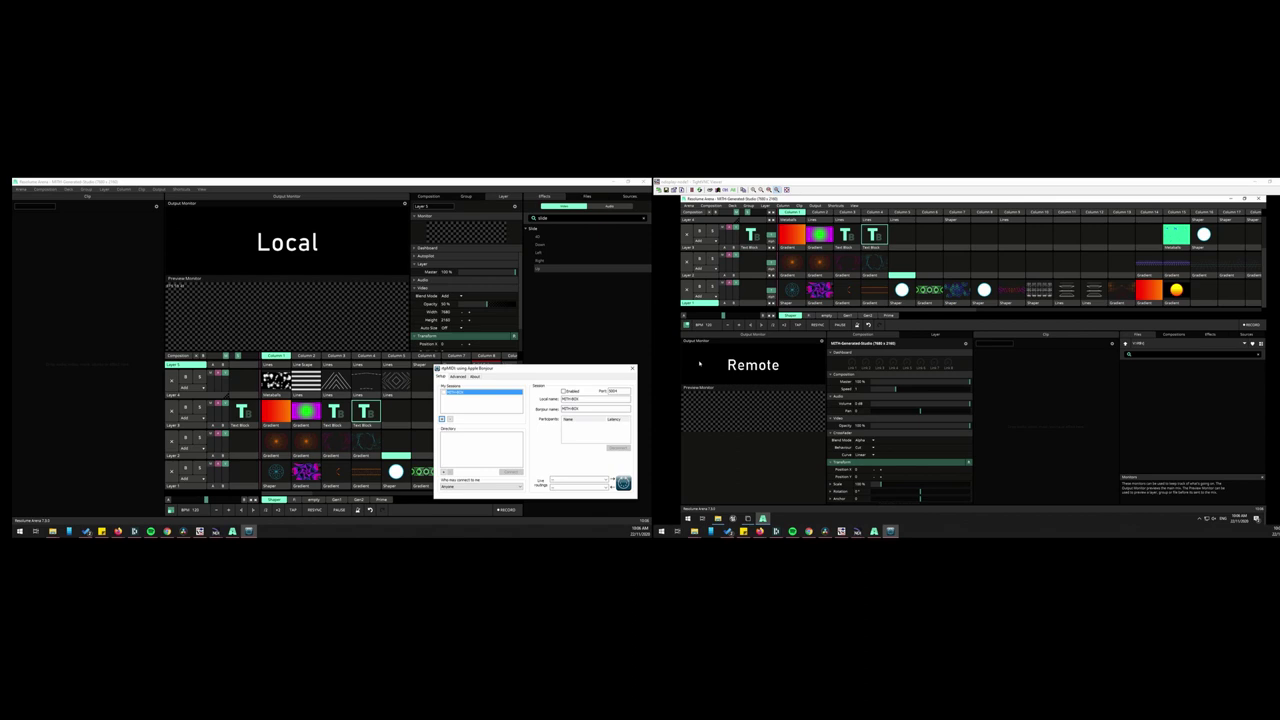
Launch rtpMIDI on the remote machine and arrange the rtpMIDI windows on both machines
drag(553, 368, 560, 323)
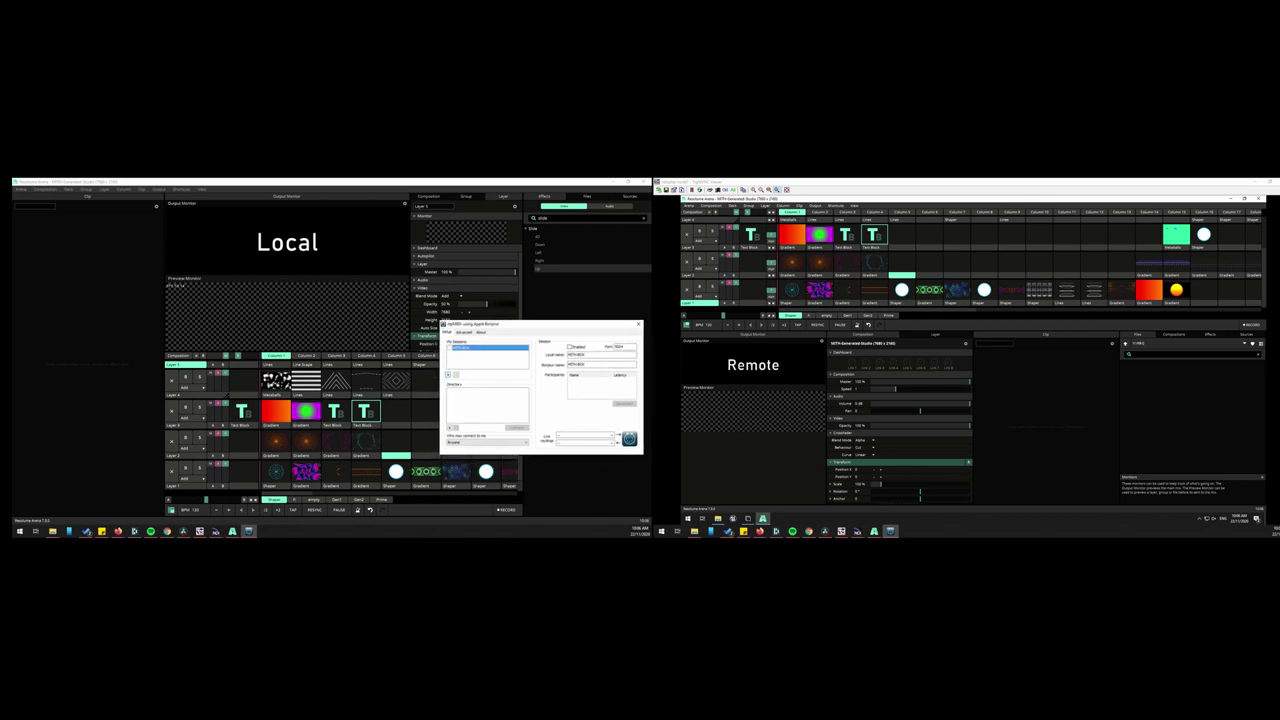
click(687, 518)
text(rtpMIDI)
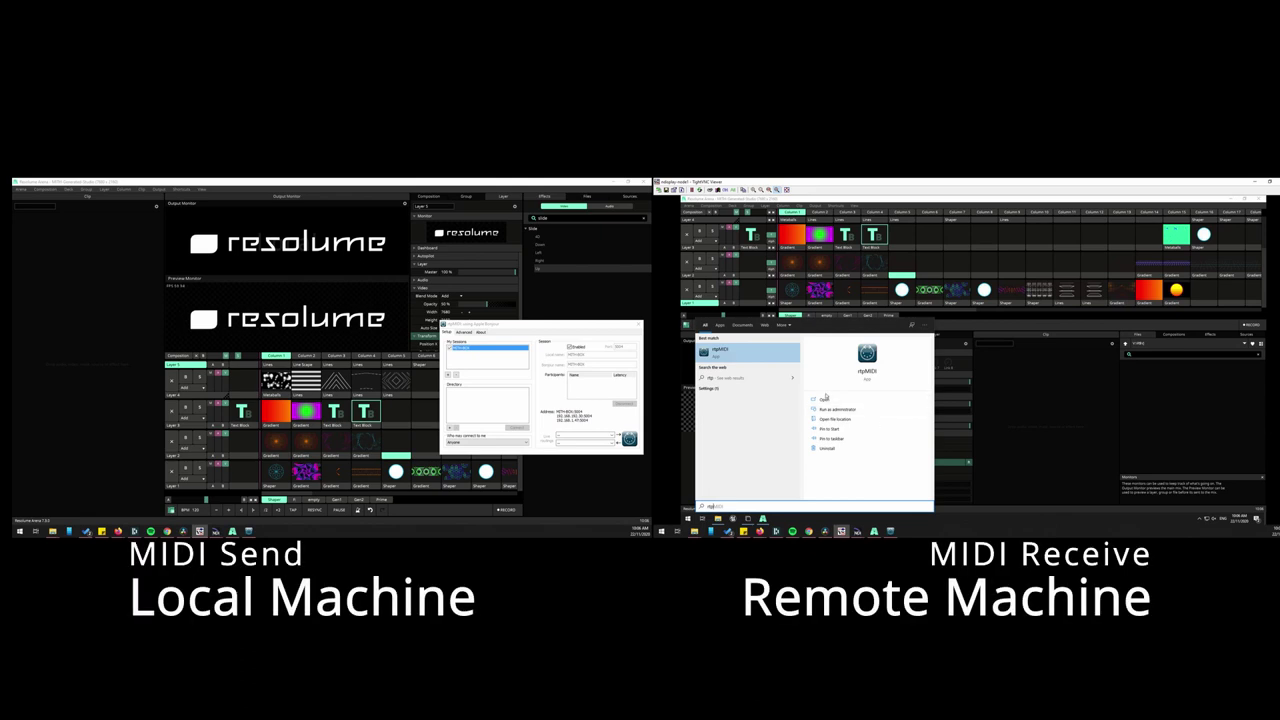
click(746, 355)
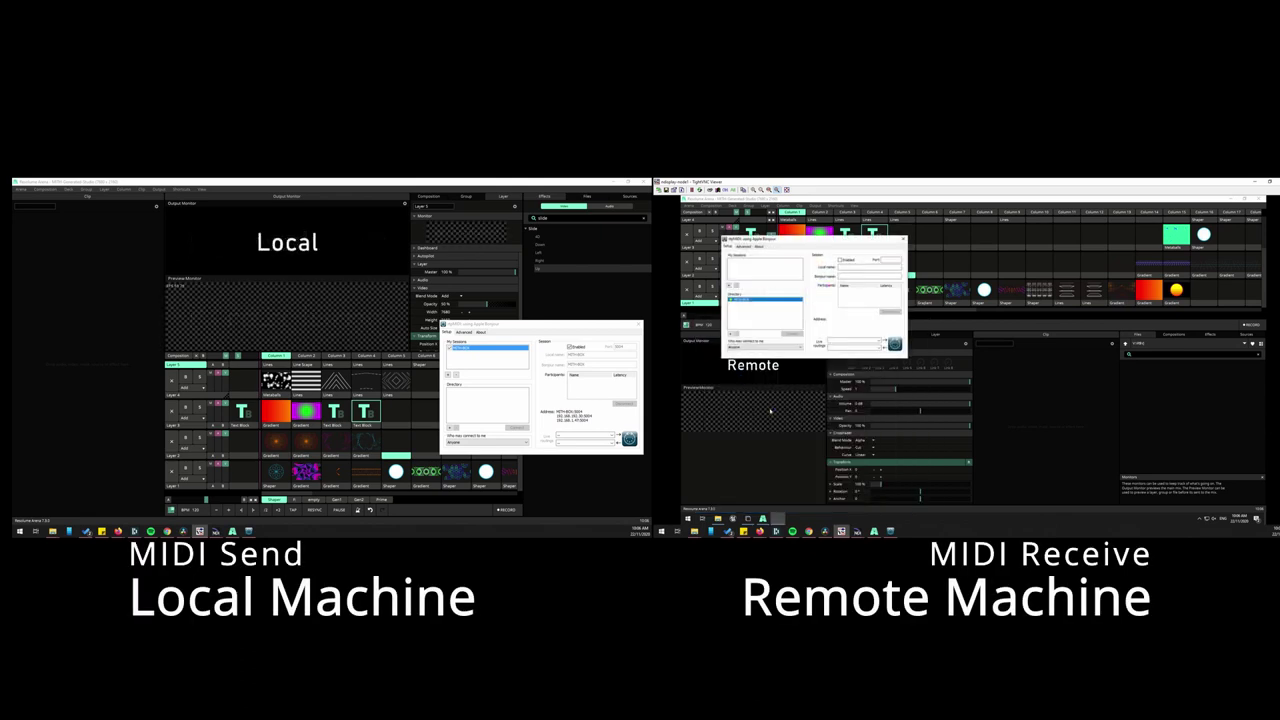
drag(800, 238, 1126, 362)
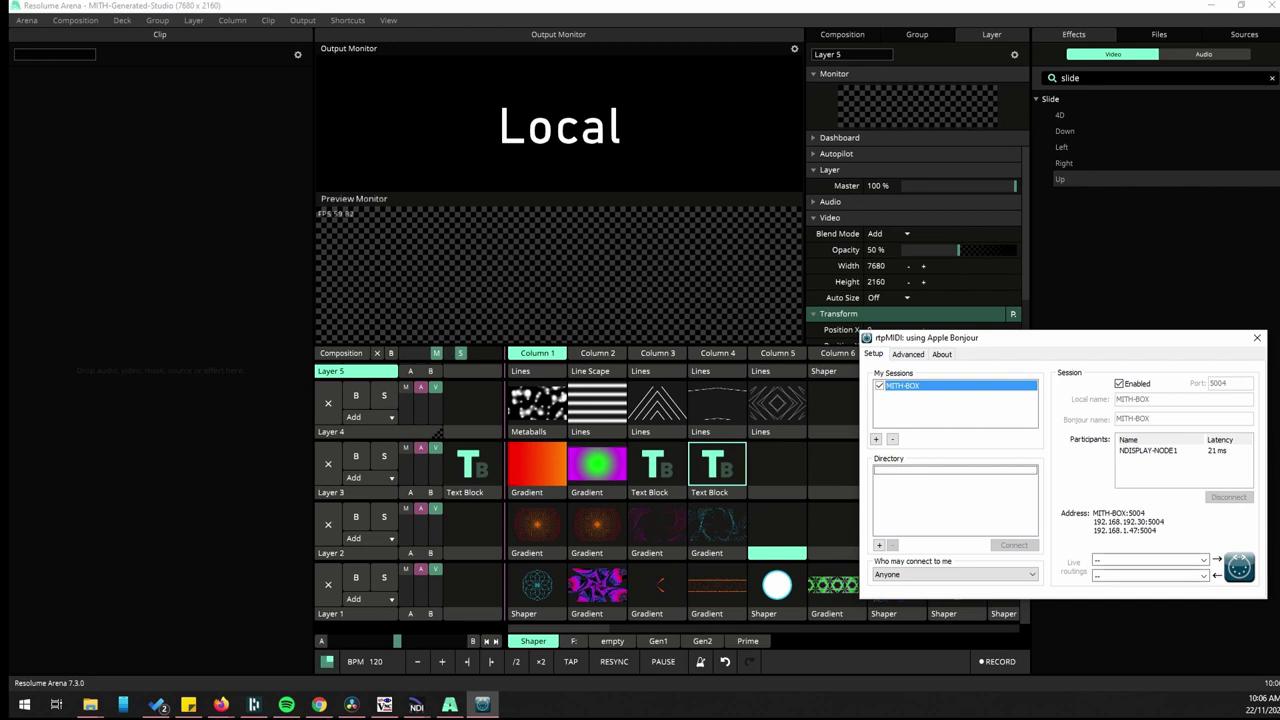
Route the Arturia BeatStep into the local rtpMIDI session as its live MIDI input
click(1203, 560)
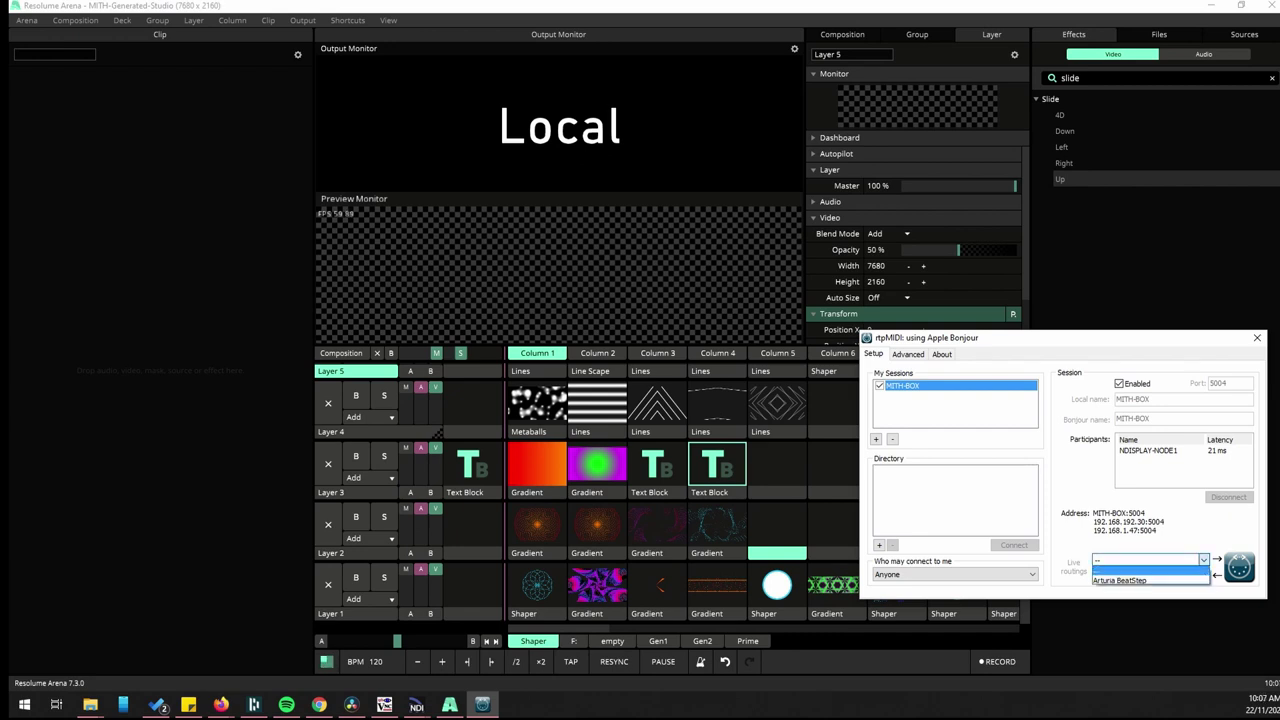
key(Down)
key(Return)
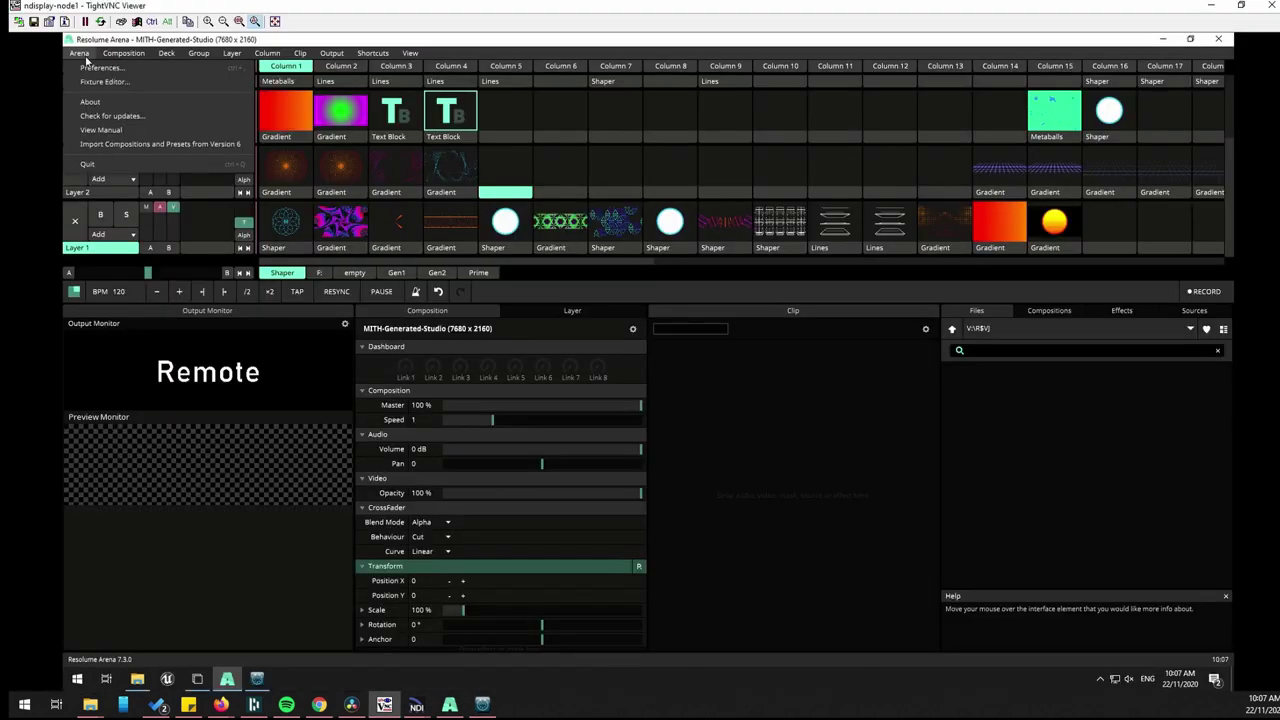
Refresh the MIDI device list in the remote Arena's preferences
click(86, 57)
click(86, 57)
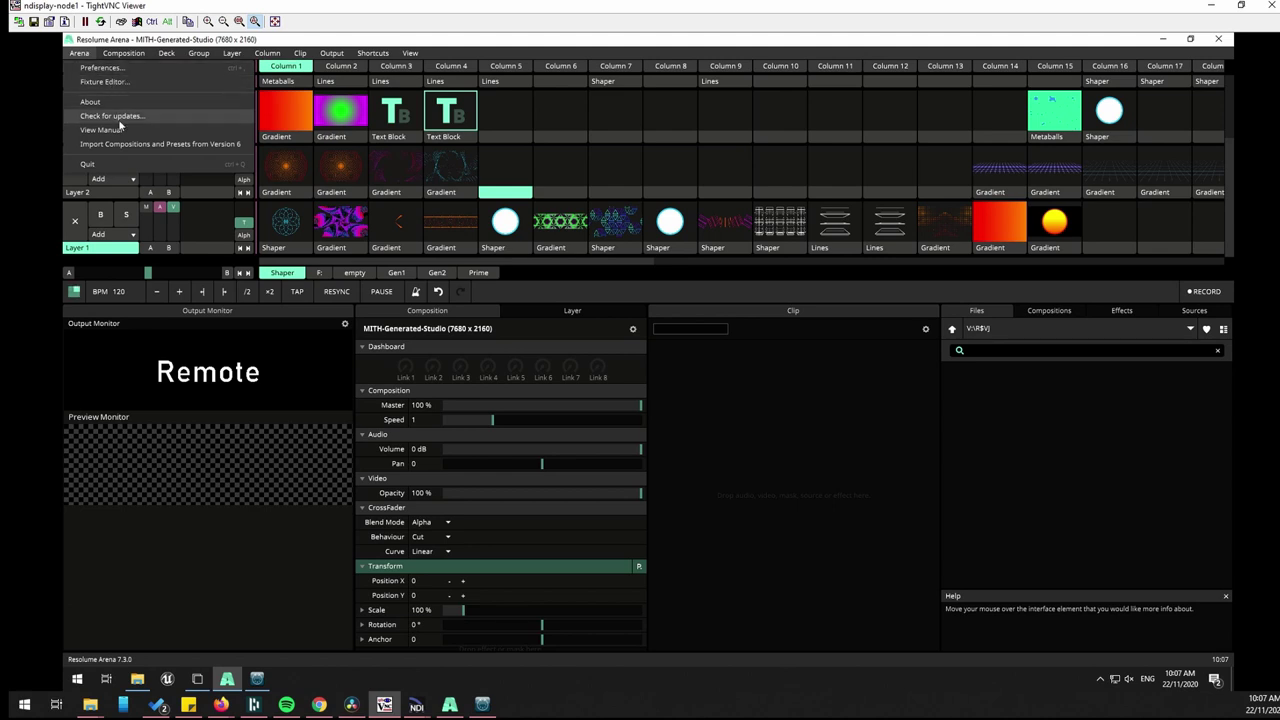
click(105, 67)
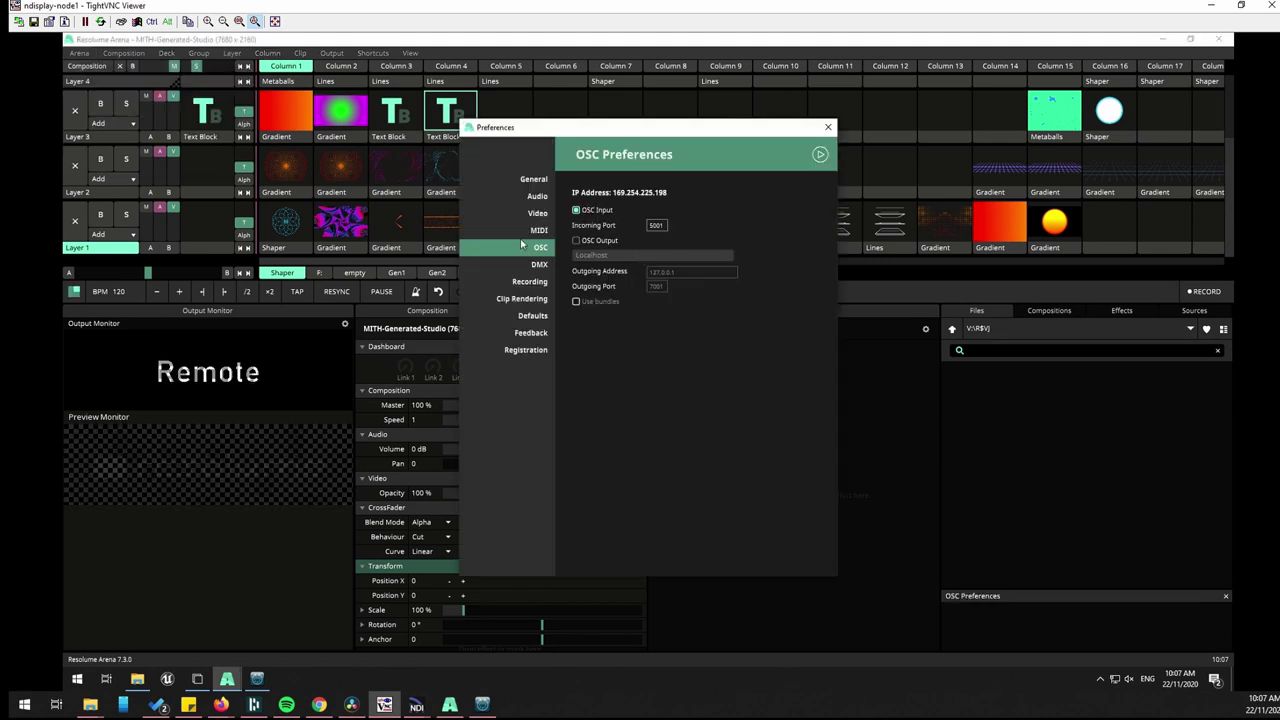
click(537, 231)
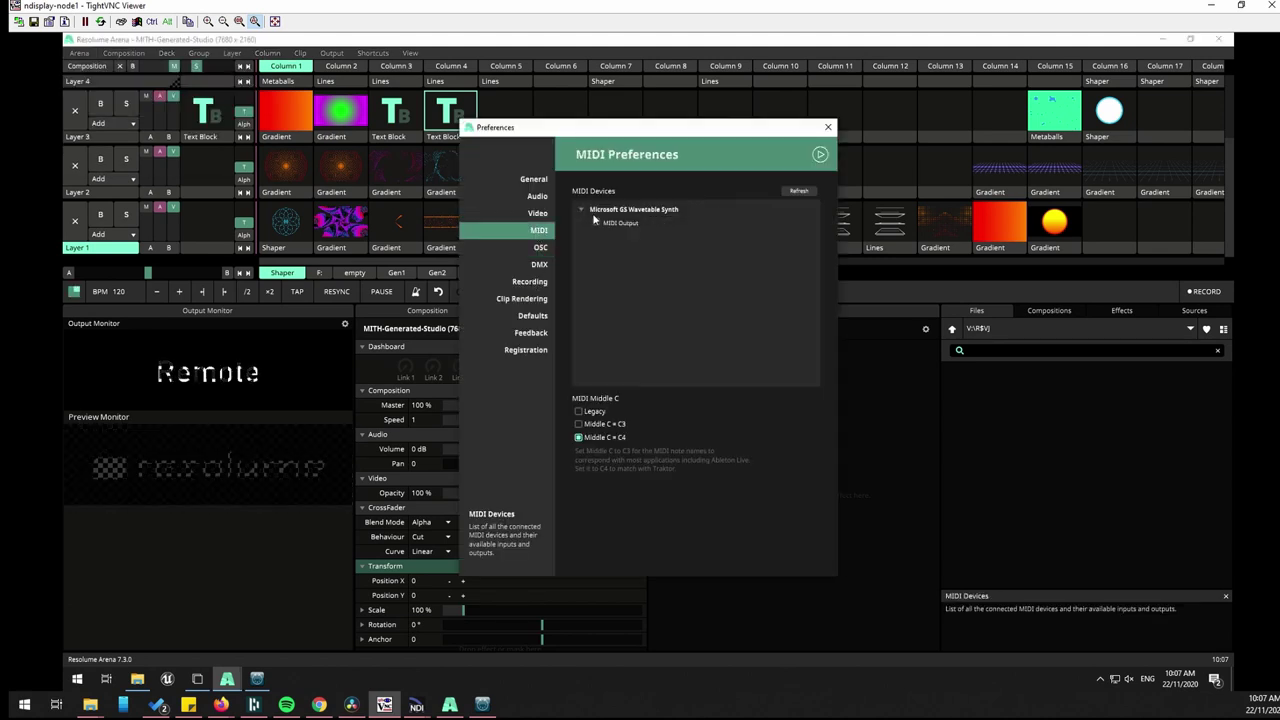
click(783, 191)
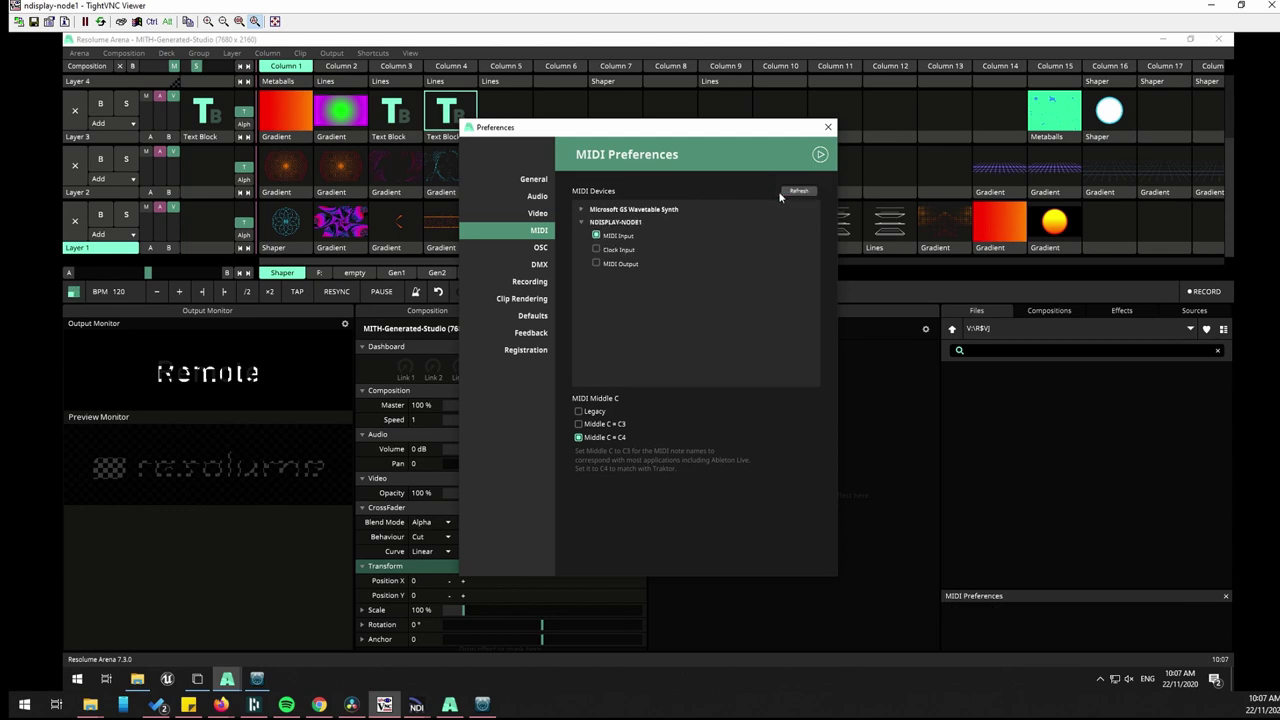
Check the incoming MIDI messages in the remote Arena's message monitor and close the preferences
click(820, 155)
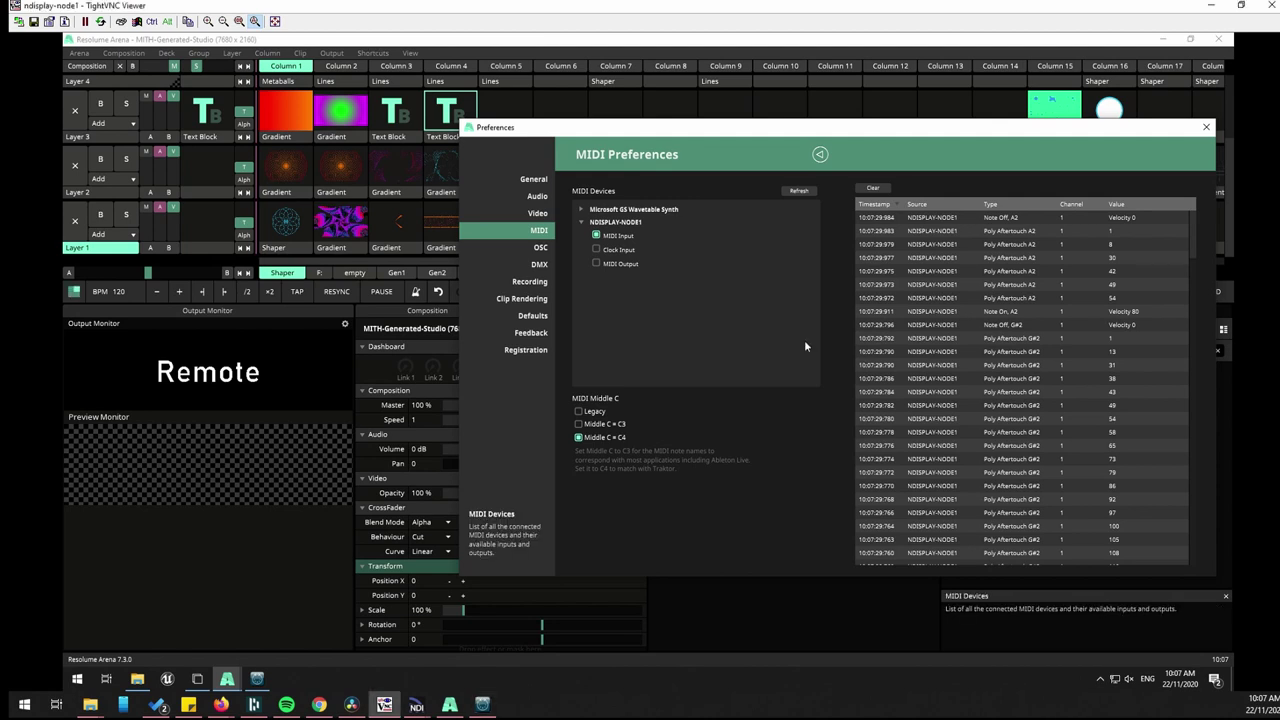
drag(1043, 131, 988, 134)
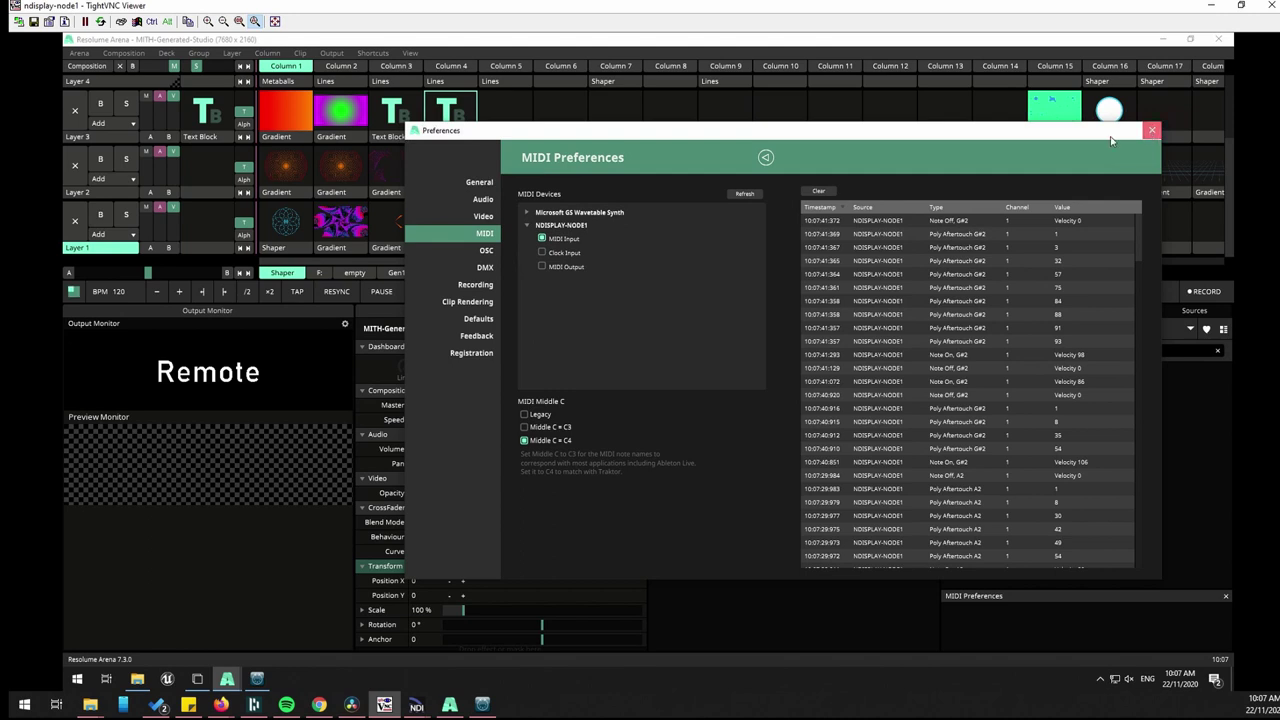
click(1152, 132)
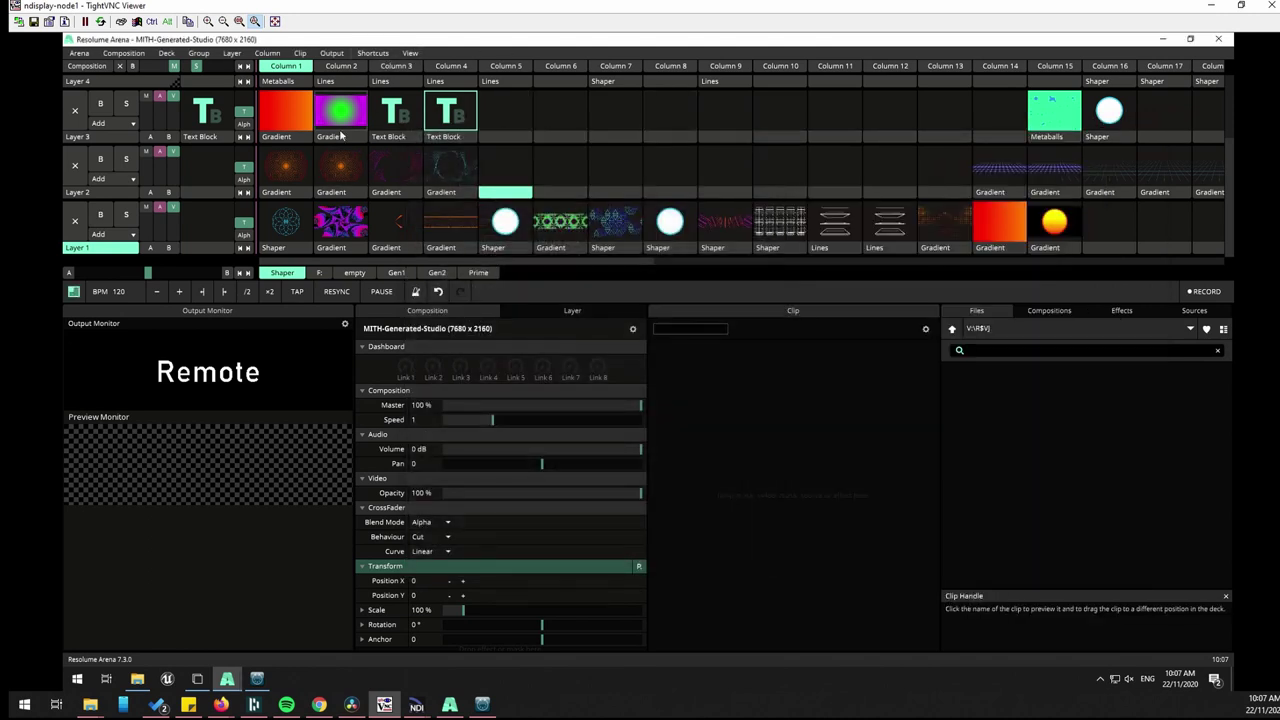
Map the remote Layer 1 clips in columns 1 through 8 to consecutive MIDI notes C2 through G2
click(375, 53)
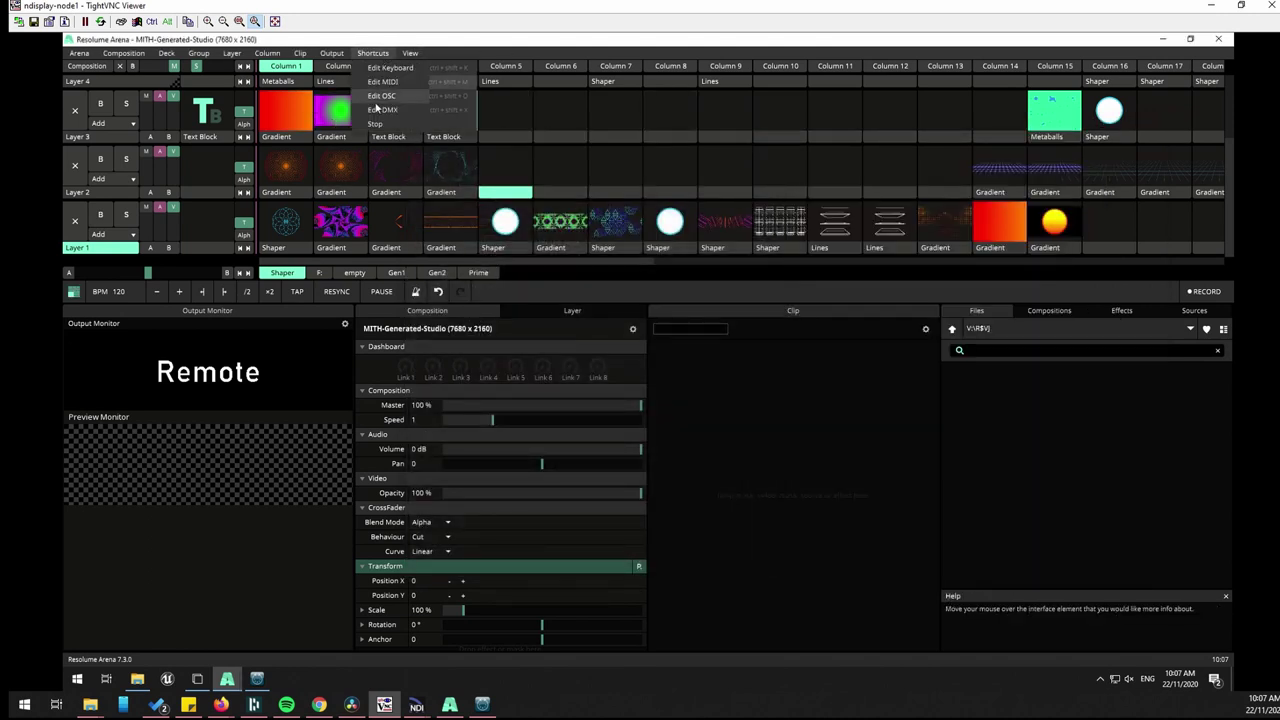
click(400, 88)
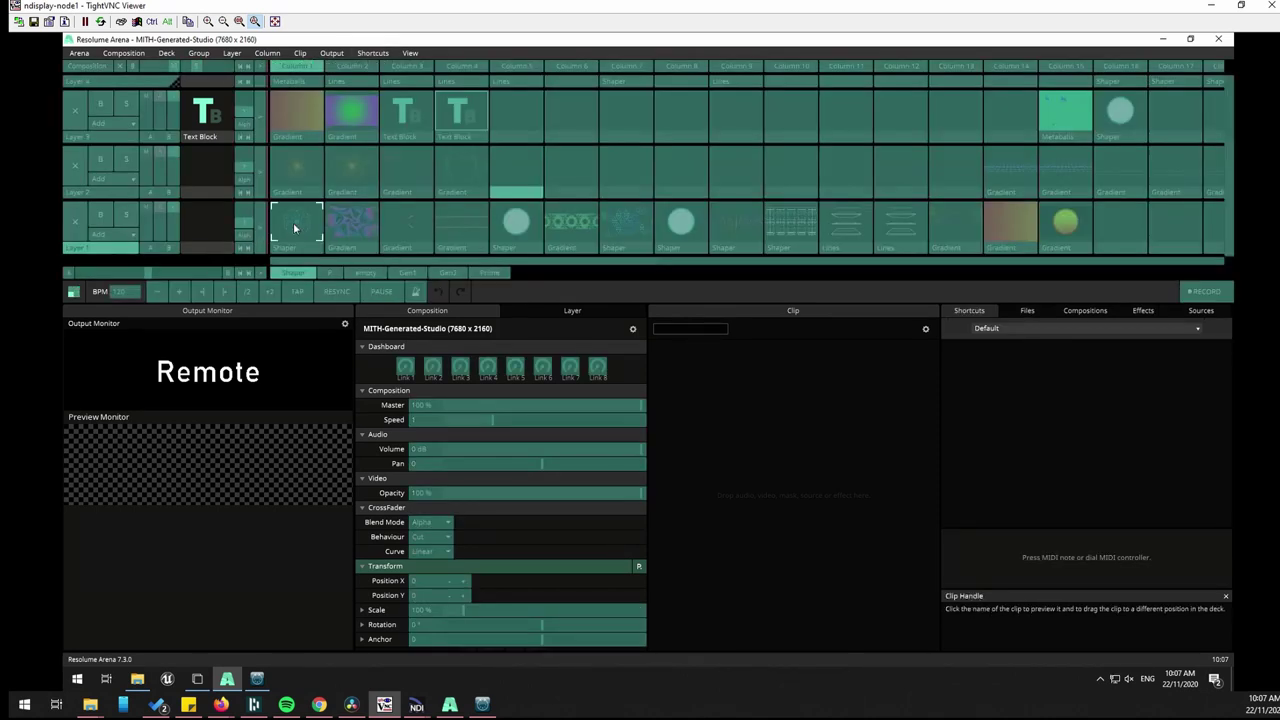
click(293, 222)
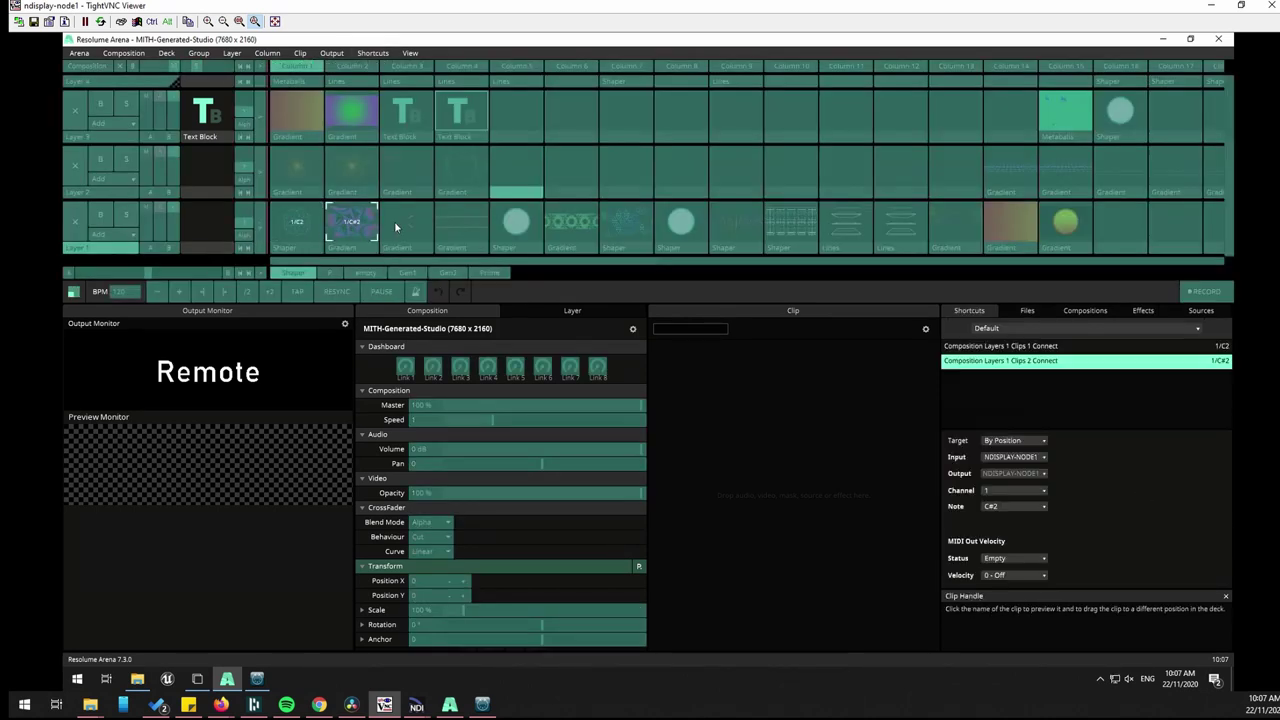
click(400, 223)
click(462, 229)
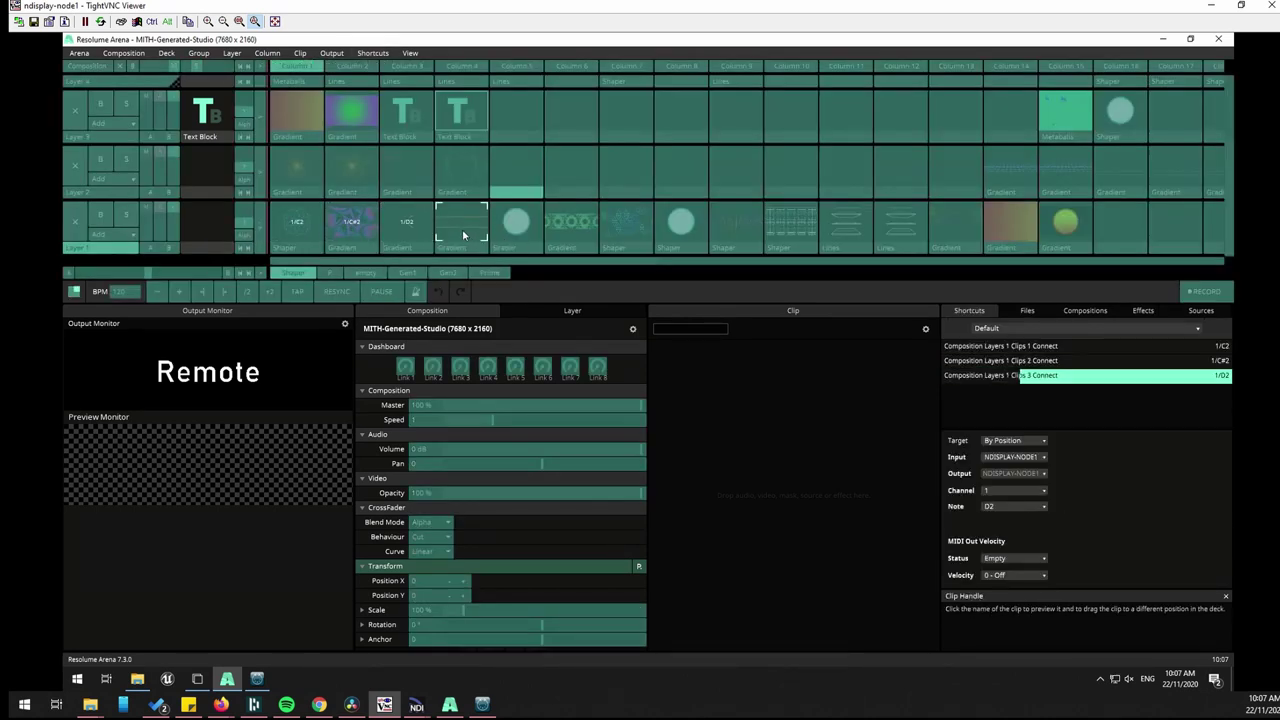
click(516, 226)
click(572, 228)
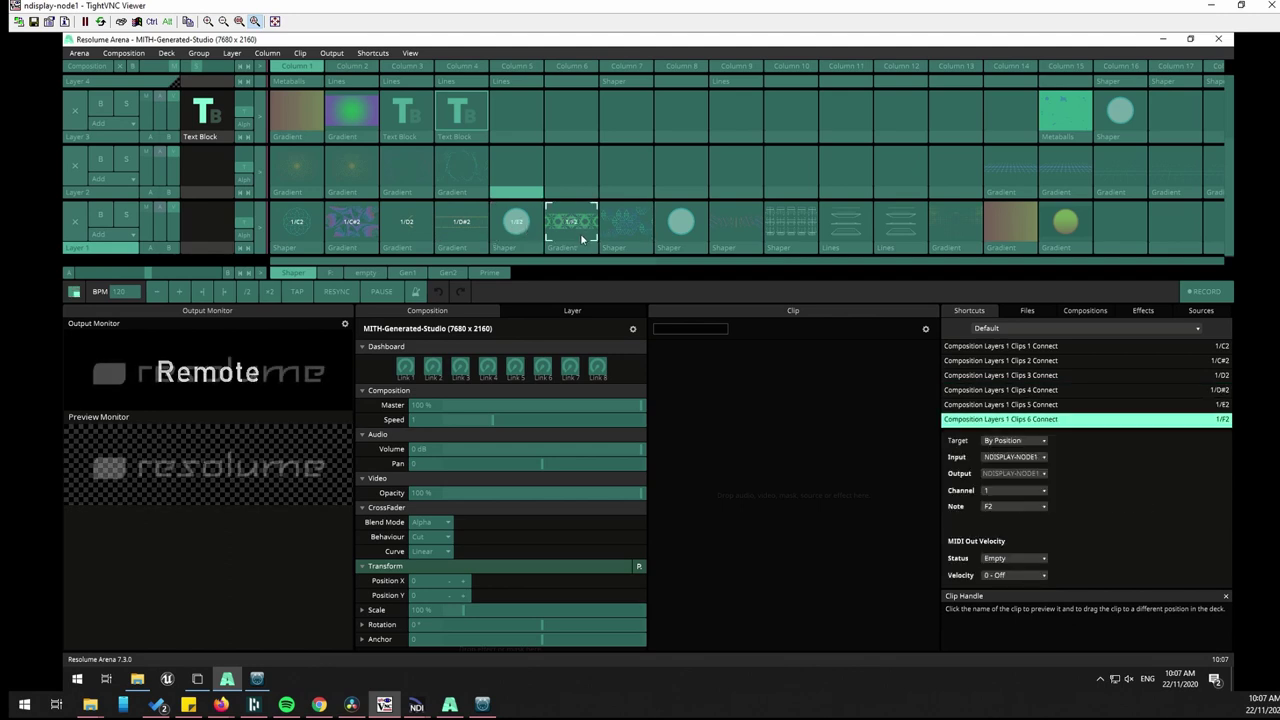
click(626, 228)
click(688, 232)
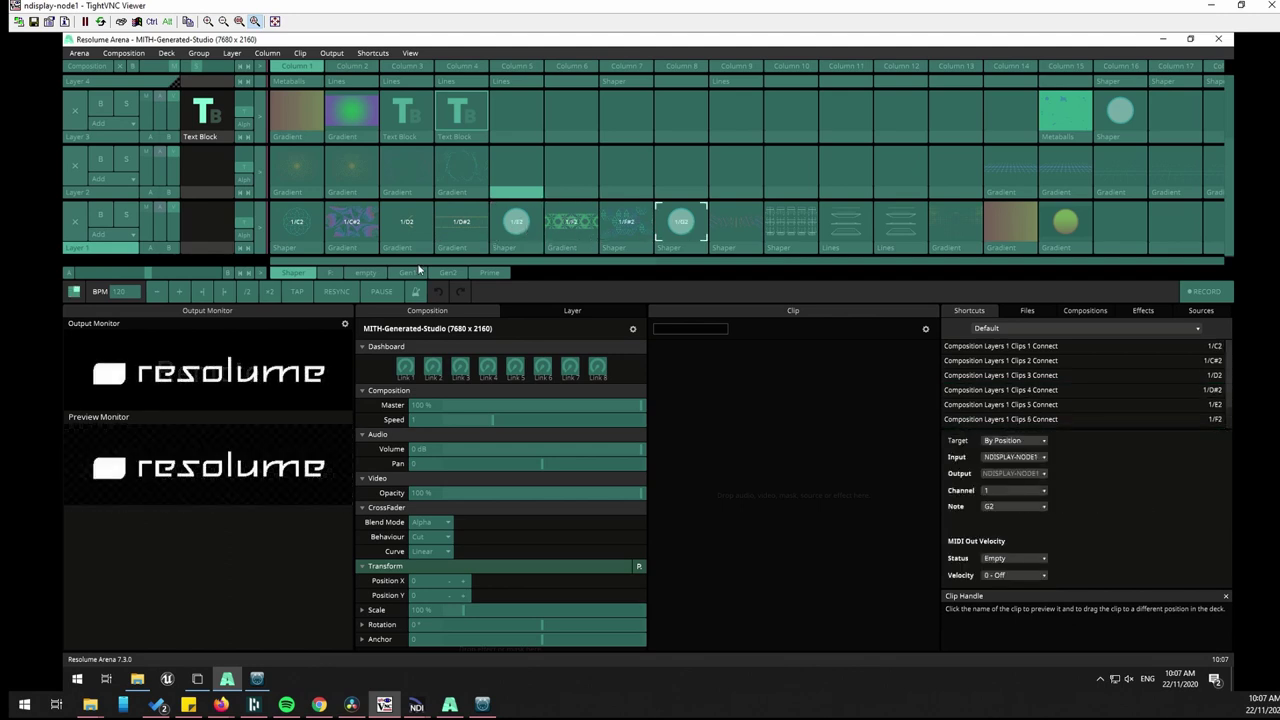
Map the column 1 Shaper's clip dashboard dials to MIDI controllers, with Clones on CC 75, and leave MIDI shortcut editing
click(313, 235)
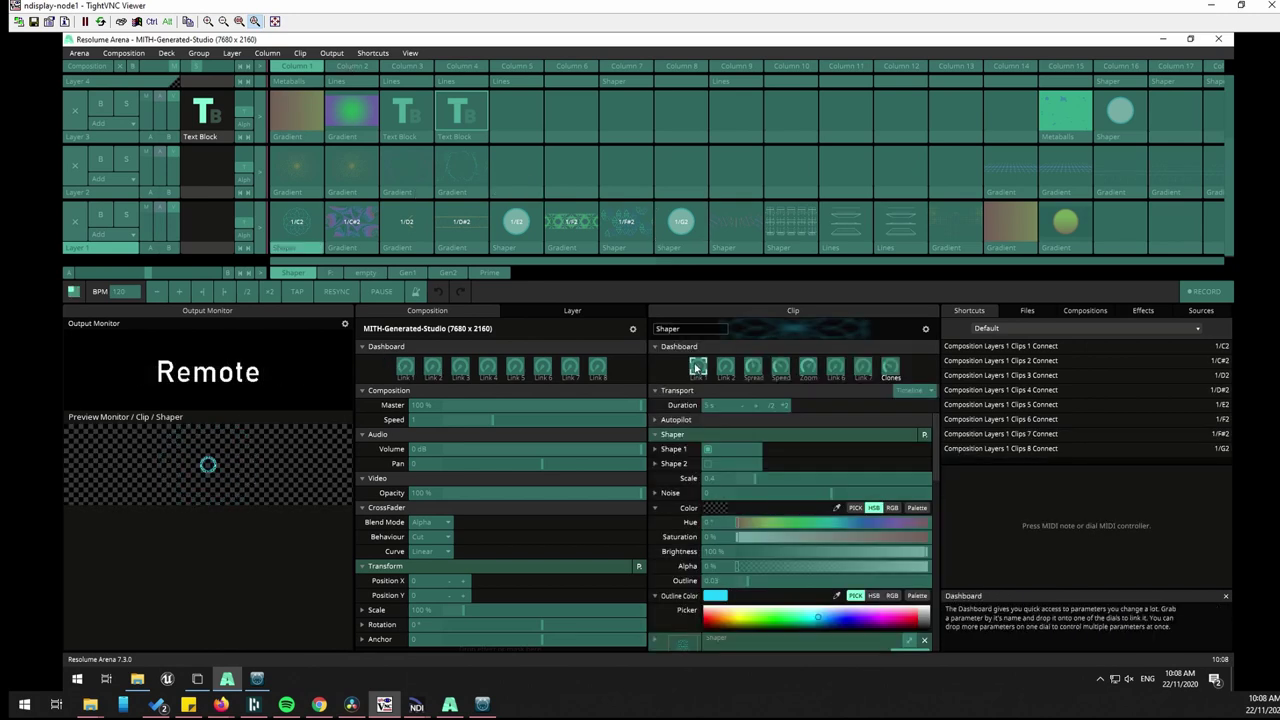
click(730, 370)
click(780, 368)
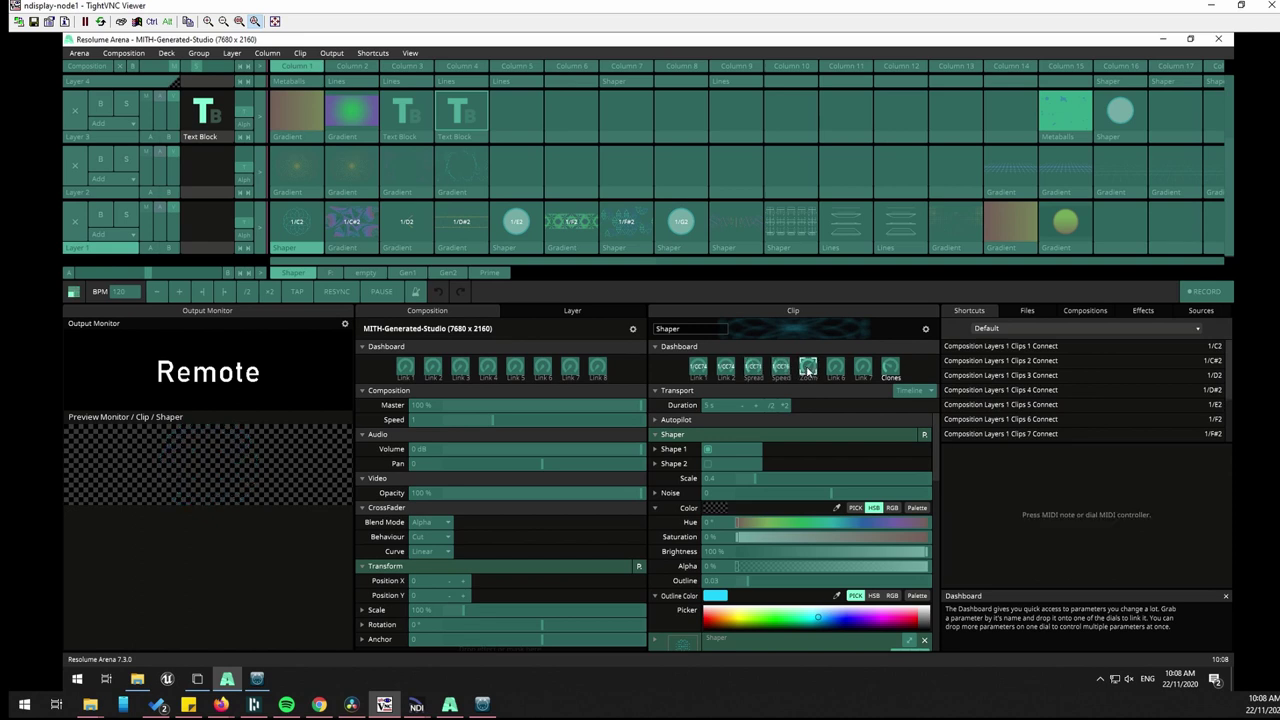
click(890, 370)
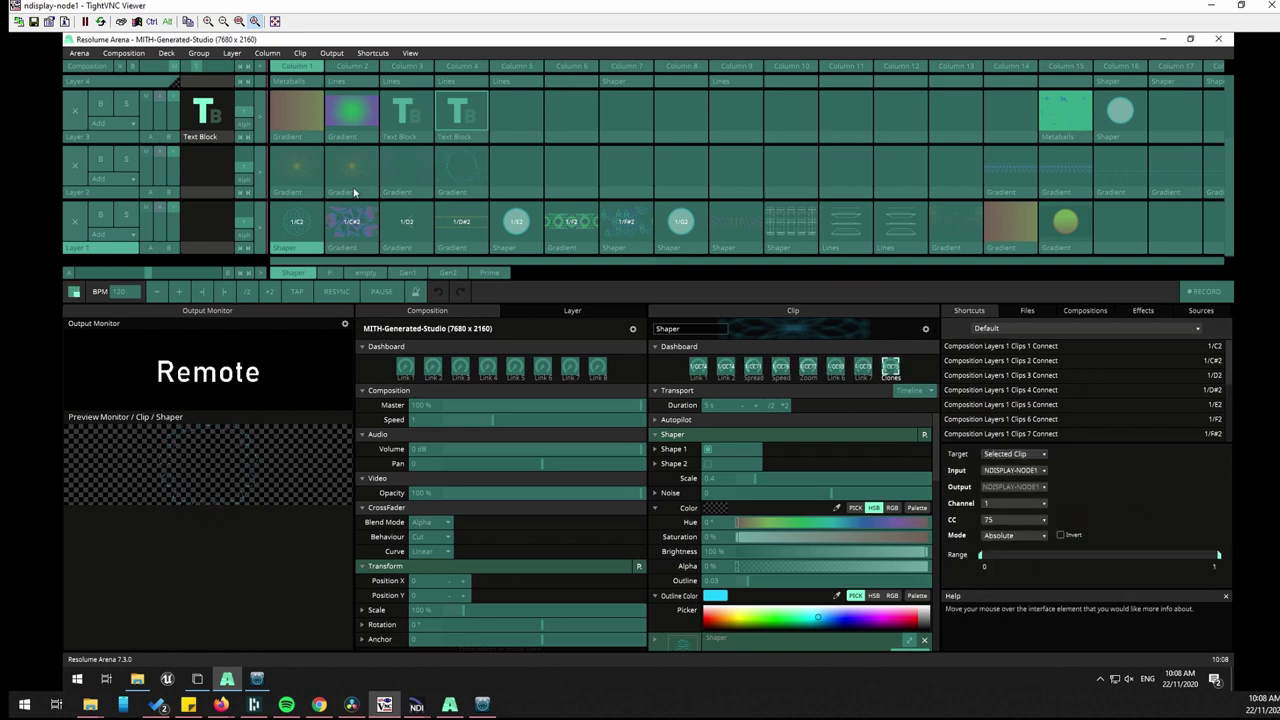
key(ctrl+m)
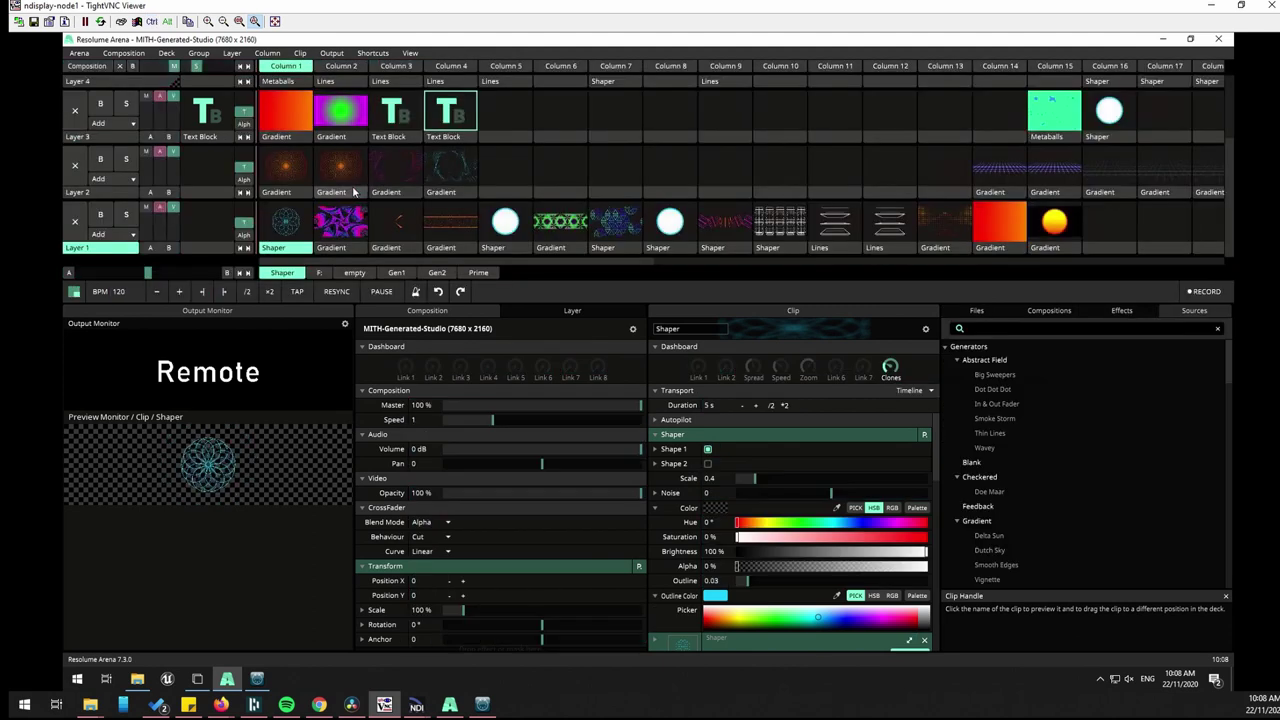
Trigger the remote column 1 Shaper over MIDI, examine the incoming note and controller messages in the MIDI preferences, and close them
key(1)
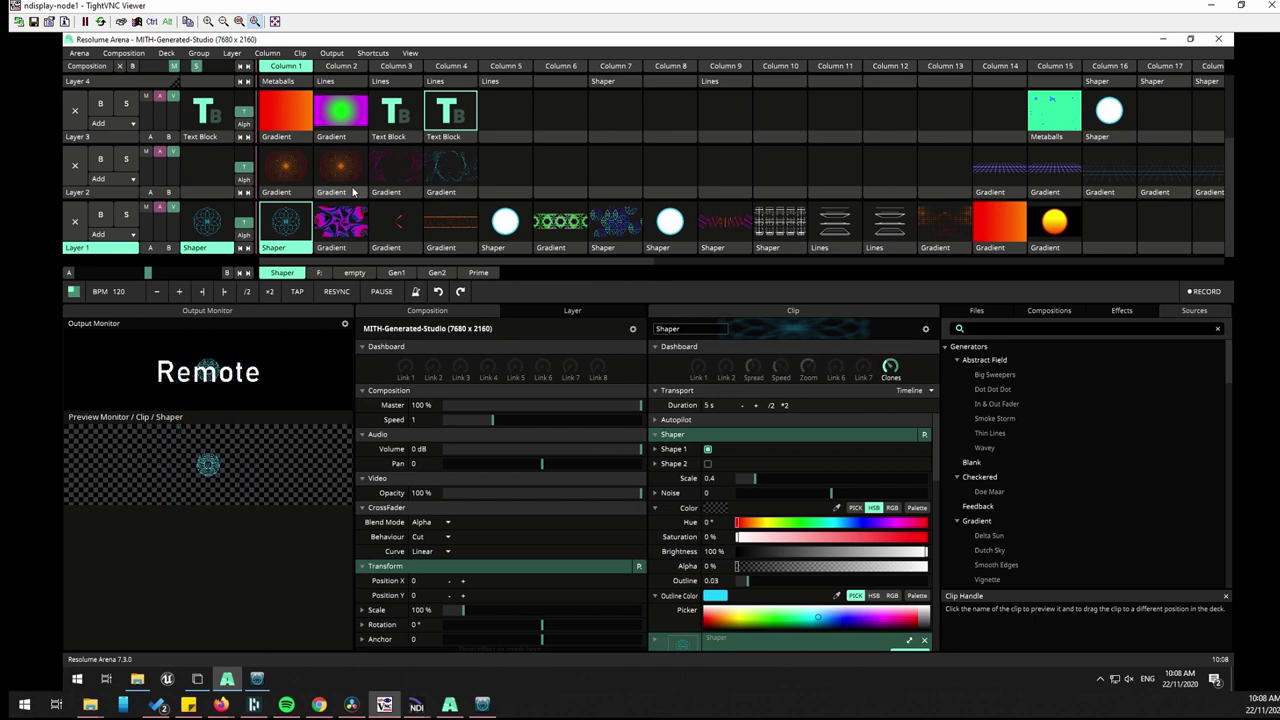
click(78, 53)
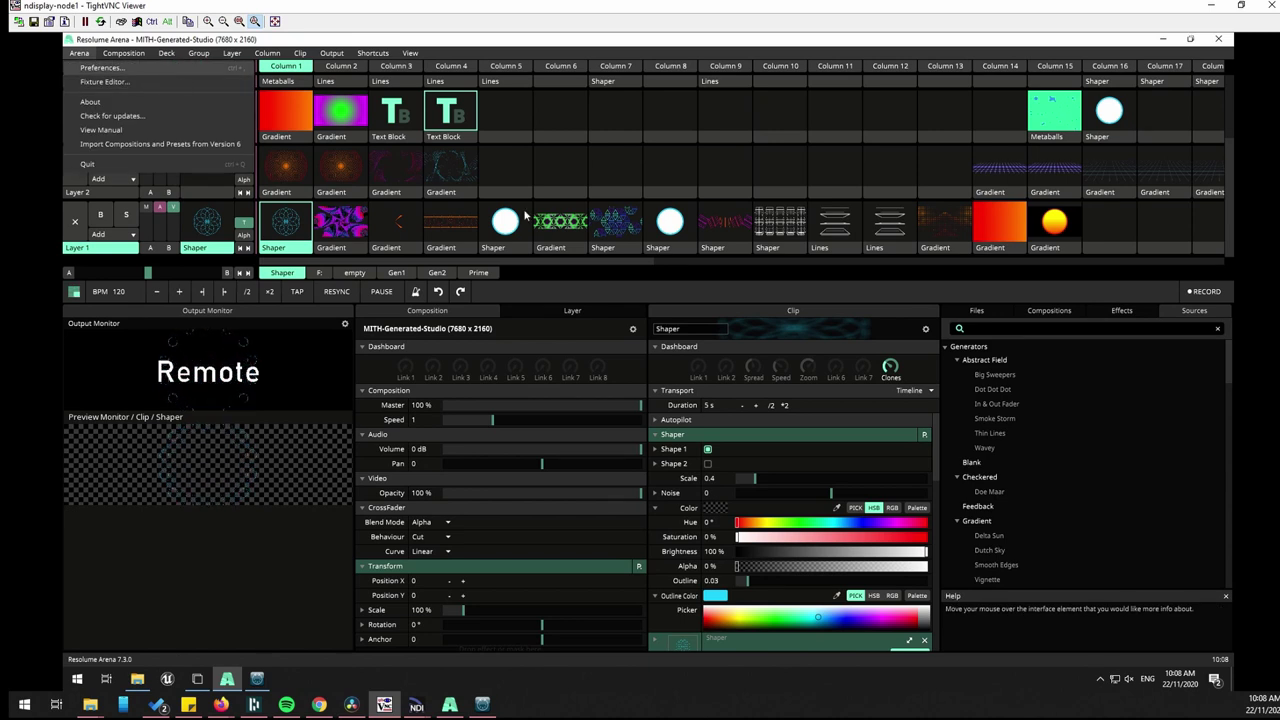
click(100, 67)
click(820, 154)
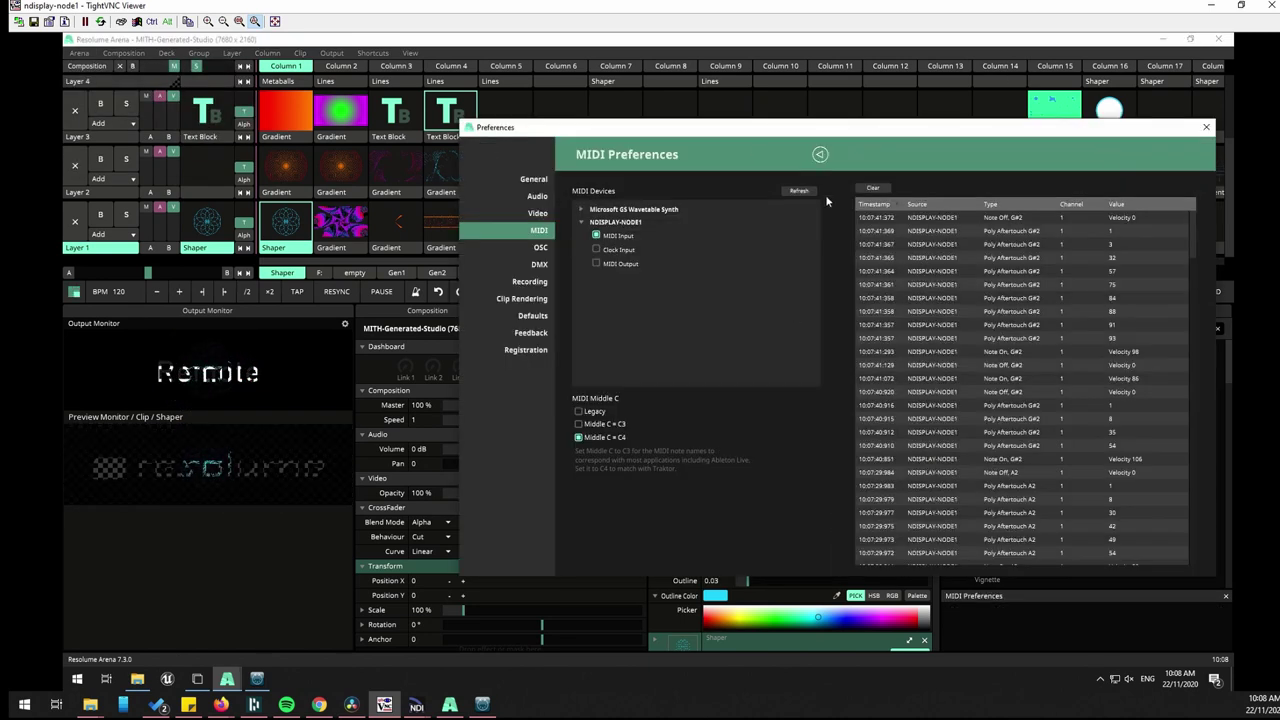
drag(815, 137, 583, 95)
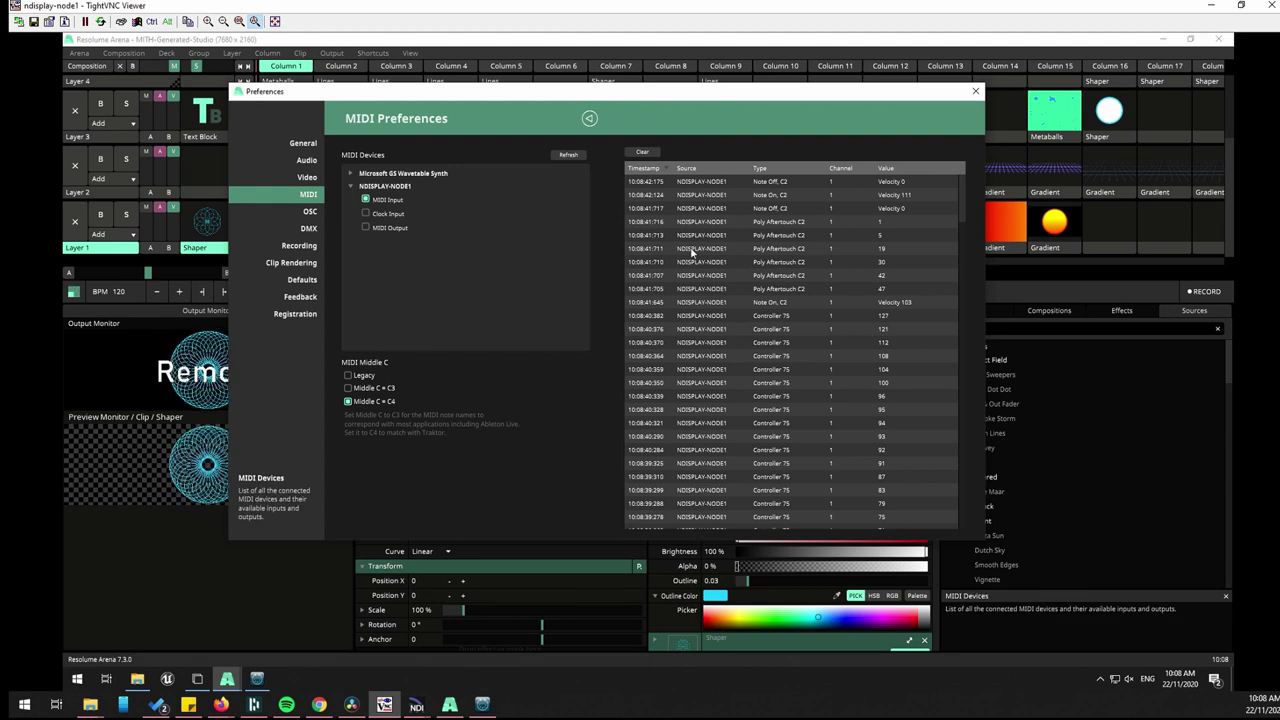
click(975, 91)
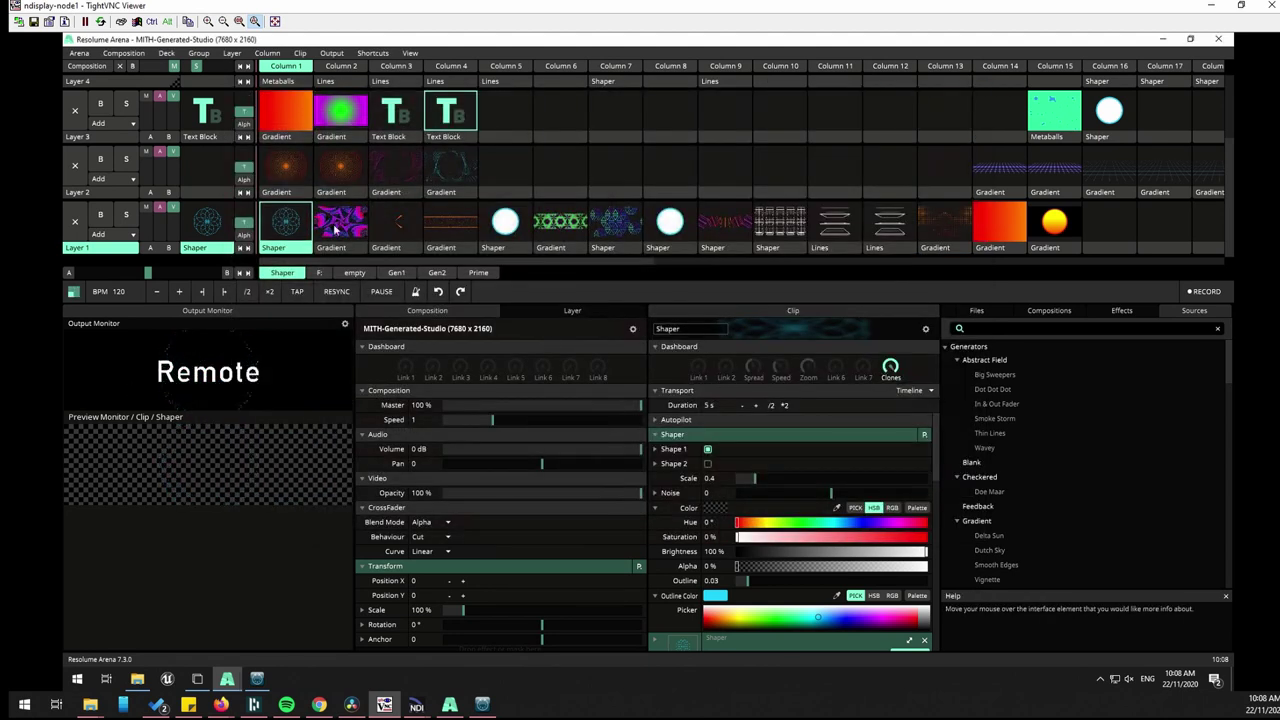
Move the remote Layer 1 Shaper to column 2, leaving the Gradient in column 1, and trigger the two clips alternately
click(330, 226)
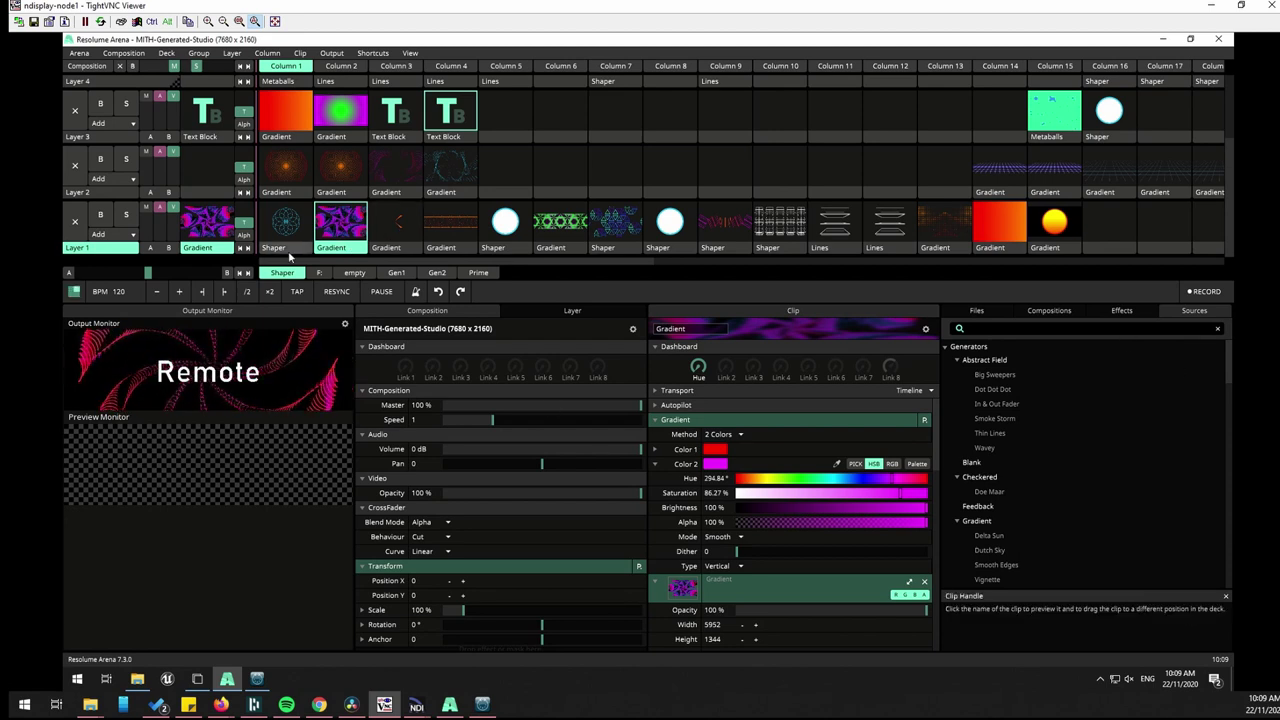
drag(309, 251, 344, 249)
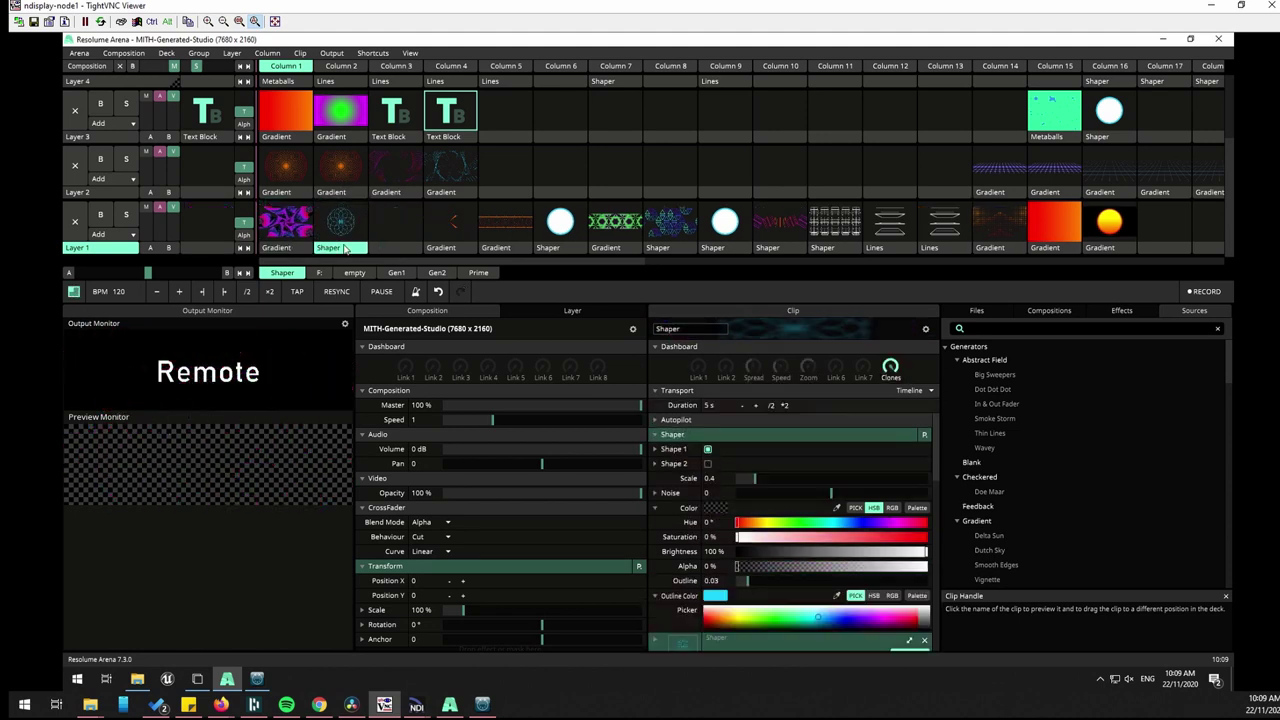
click(342, 240)
click(286, 240)
click(342, 240)
click(286, 240)
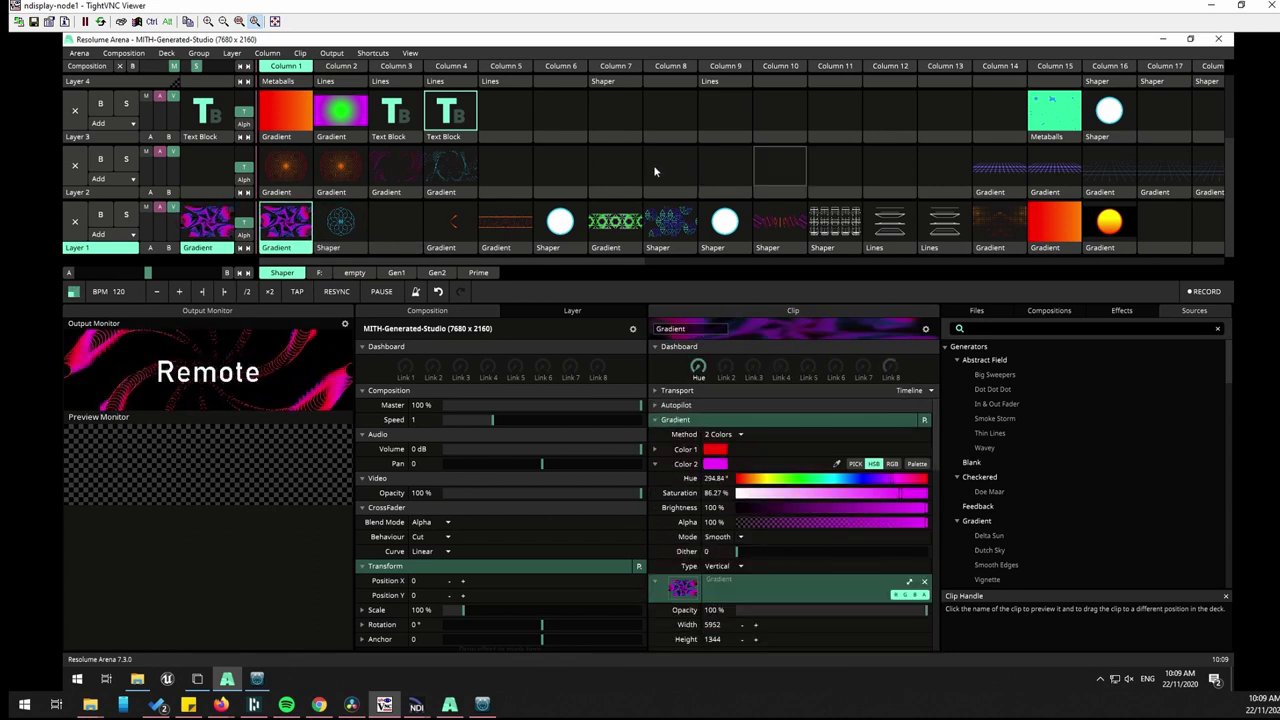